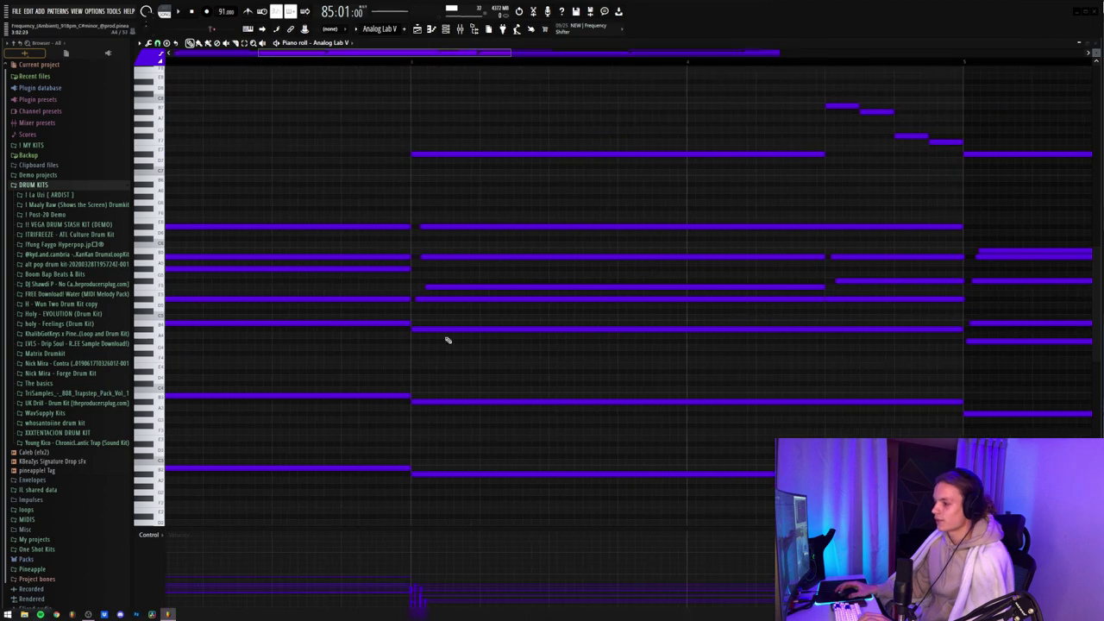
- Highlight the chord notes in the Analog Lab V piano roll: the upper voices from bar 3, the change late in bar 4 and the final chord
{"action": "left_click_drag", "start_coordinate": [424, 316], "coordinate": [426, 337]}
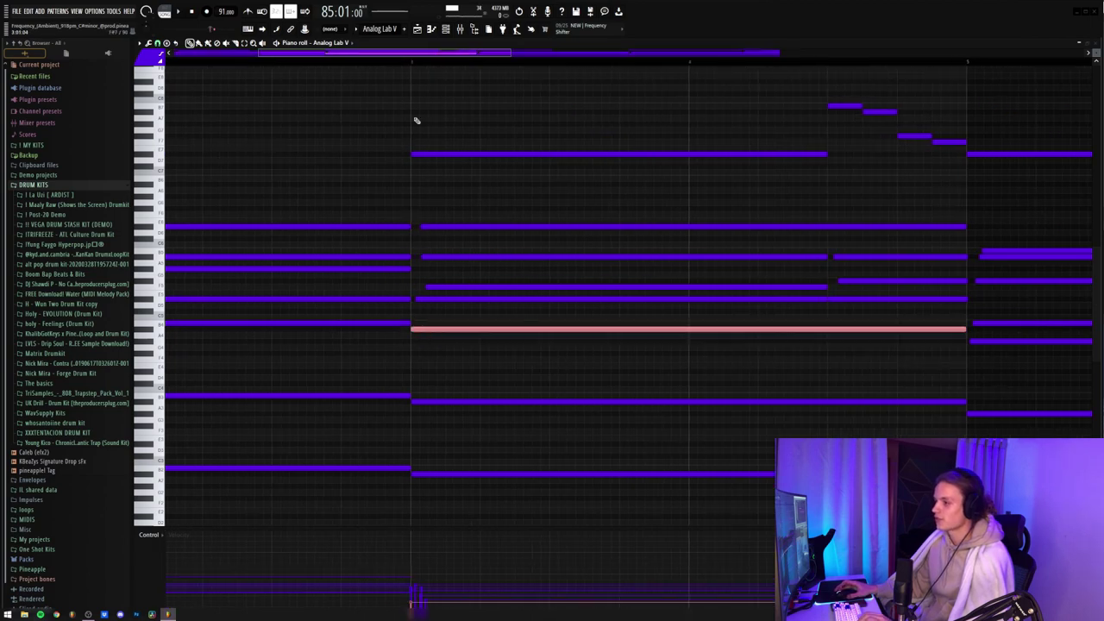
{"action": "scroll", "coordinate": [411, 65], "scroll_direction": "up", "scroll_amount": 4}
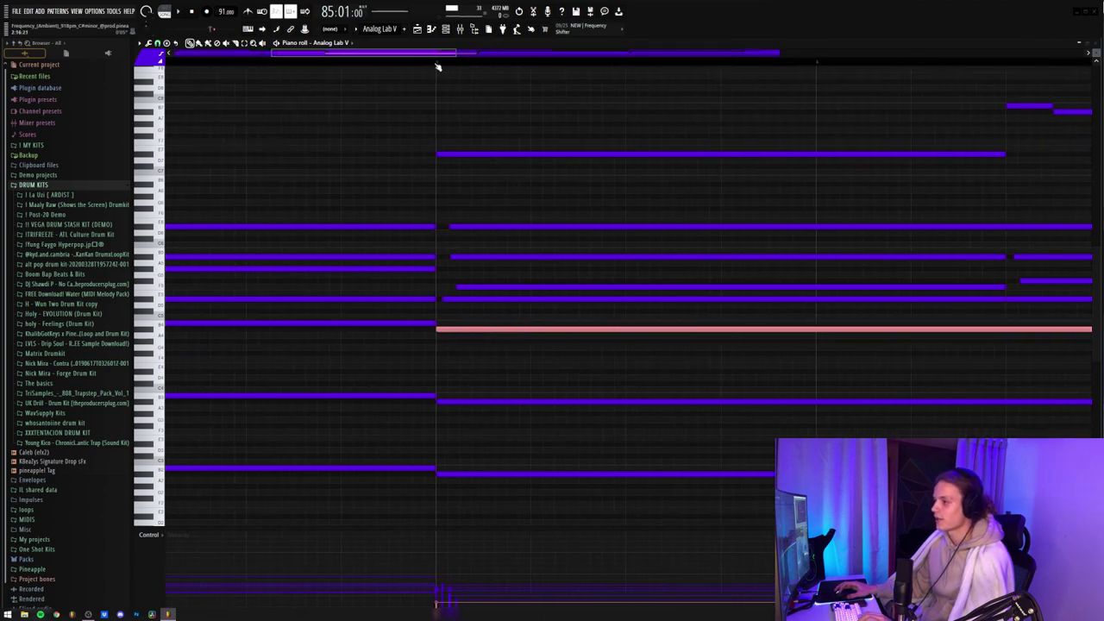
{"action": "left_click_drag", "start_coordinate": [470, 201], "coordinate": [561, 317]}
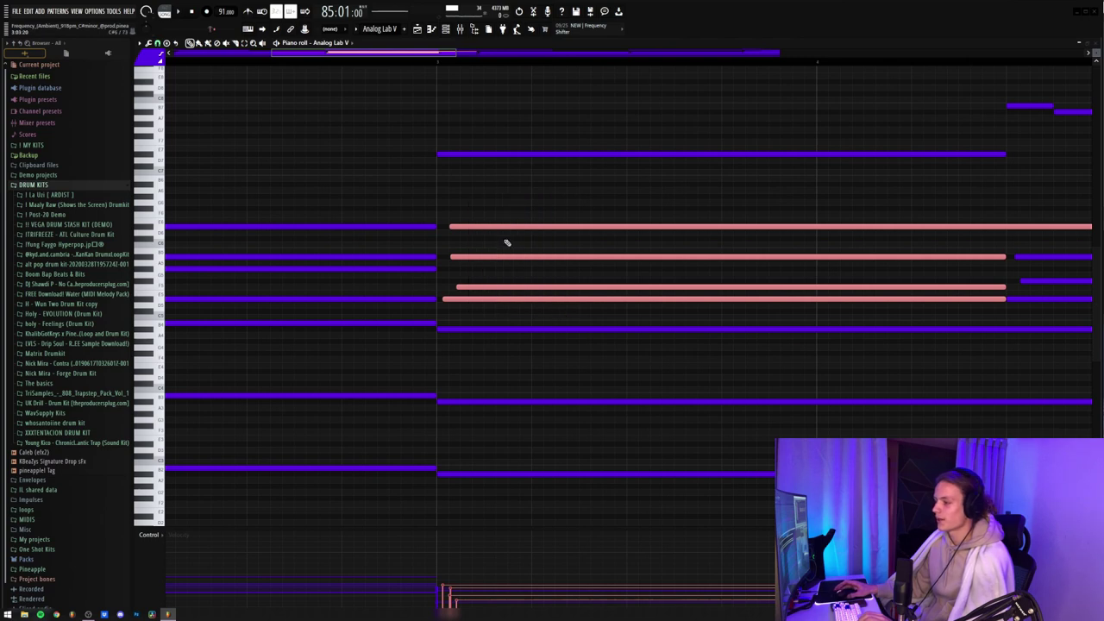
{"action": "left_click", "coordinate": [515, 203], "text": "ctrl"}
{"action": "scroll", "coordinate": [476, 67], "scroll_direction": "down", "scroll_amount": 4}
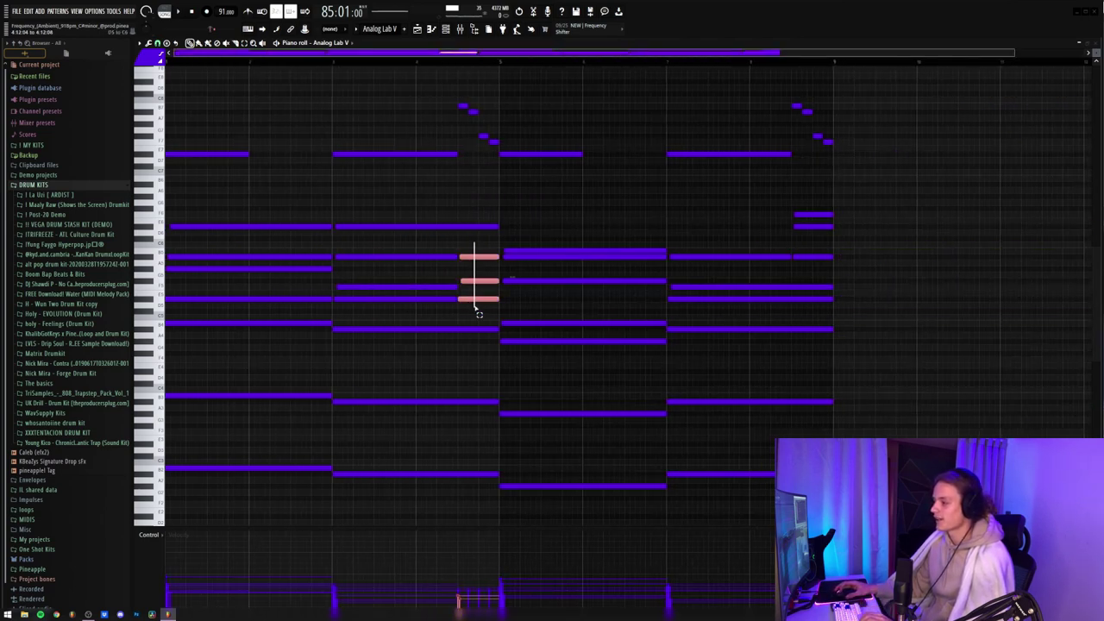
{"action": "left_click_drag", "start_coordinate": [475, 236], "coordinate": [475, 321]}
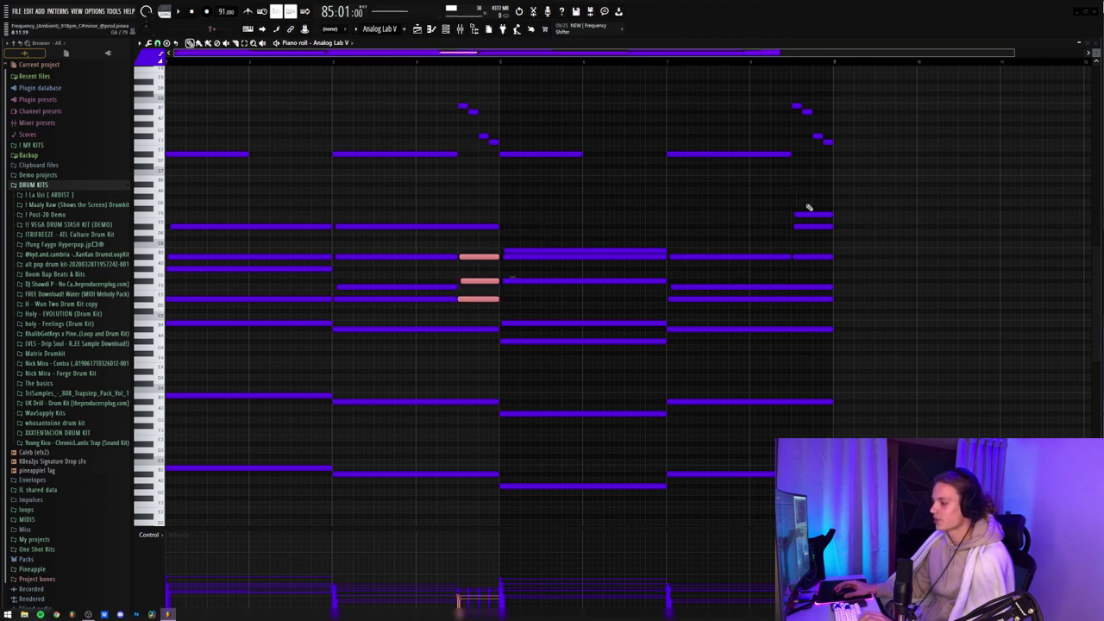
{"action": "left_click_drag", "start_coordinate": [828, 201], "coordinate": [823, 263]}
{"action": "left_click", "coordinate": [876, 238], "text": "ctrl"}
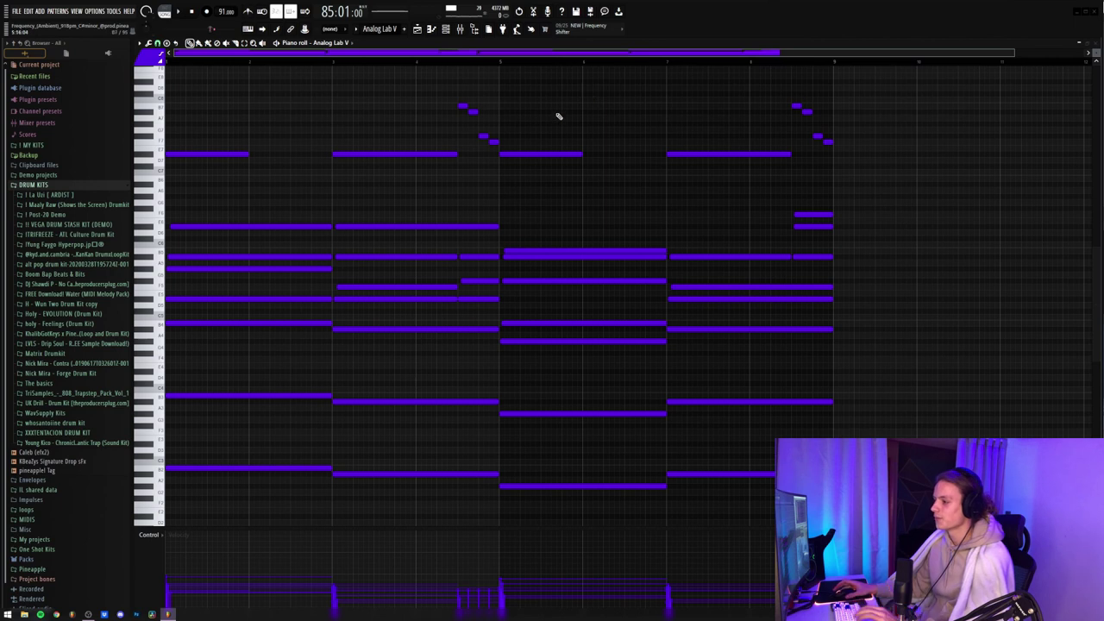
- Highlight the melody above the chords, including the first held note and the descending run ending bar 4, and clear the note selection
{"action": "scroll", "coordinate": [560, 115], "scroll_direction": "up", "scroll_amount": 3}
{"action": "left_click_drag", "start_coordinate": [692, 98], "coordinate": [245, 200]}
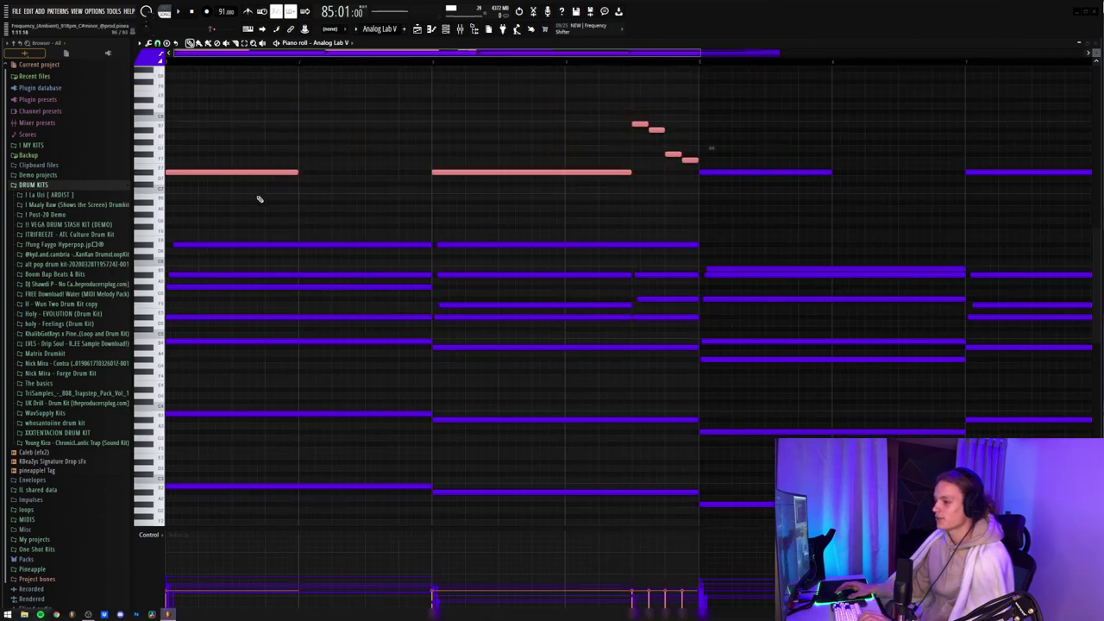
{"action": "left_click", "coordinate": [266, 193]}
{"action": "left_click_drag", "start_coordinate": [274, 129], "coordinate": [276, 199]}
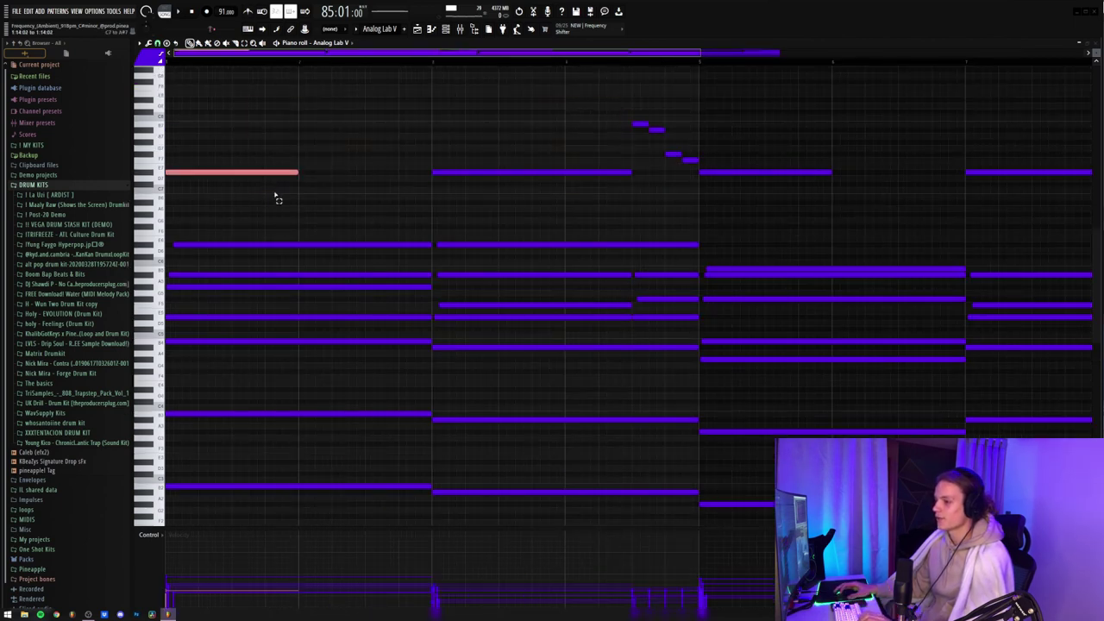
{"action": "left_click_drag", "start_coordinate": [255, 164], "coordinate": [562, 181]}
{"action": "right_click", "coordinate": [592, 212]}
{"action": "left_click_drag", "start_coordinate": [613, 102], "coordinate": [730, 163]}
{"action": "right_click", "coordinate": [750, 131]}
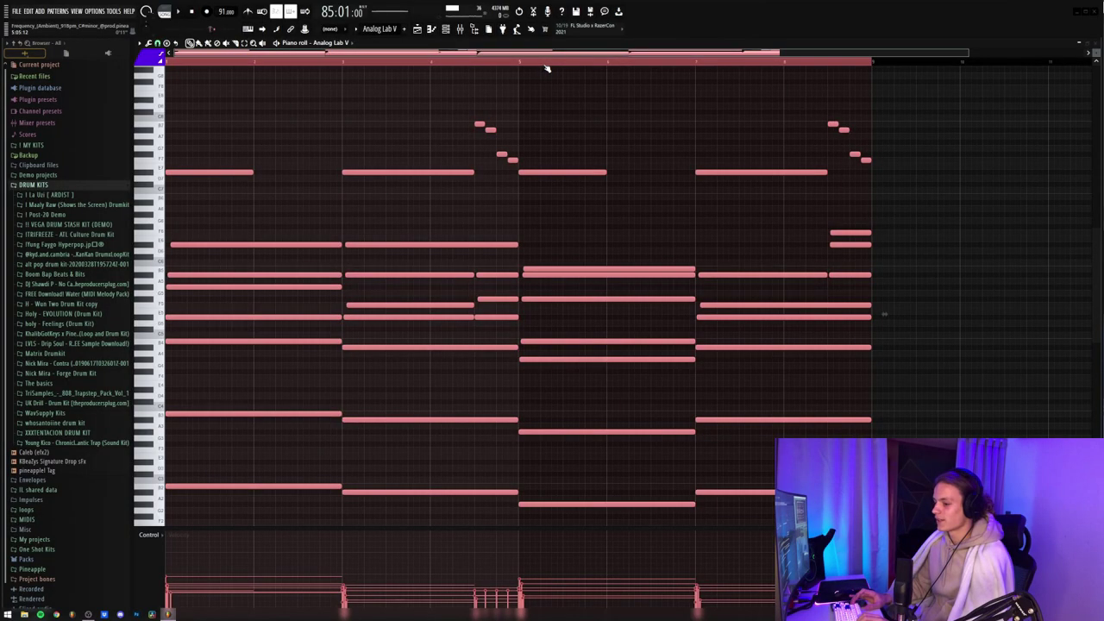
{"action": "scroll", "coordinate": [545, 68], "scroll_direction": "down", "scroll_amount": 1}
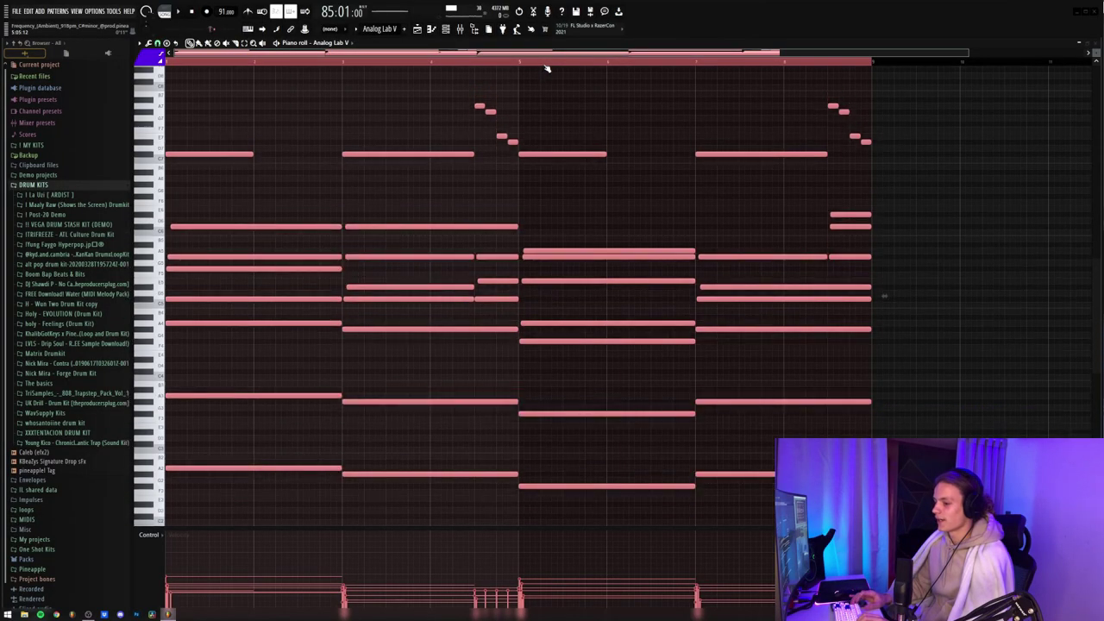
{"action": "key", "text": "ctrl+d"}
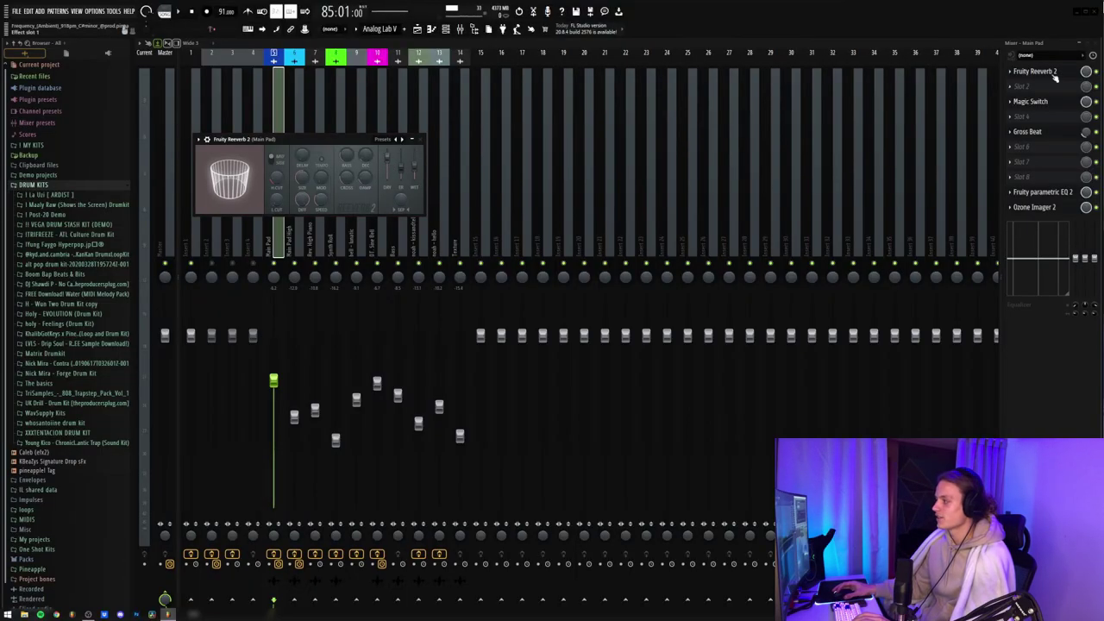
- Review the Magic Switch, Gross Beat, Fruity parametric EQ 2 and Ozone Imager 2 settings on the Main Pad mixer track
{"action": "left_click", "coordinate": [1056, 101]}
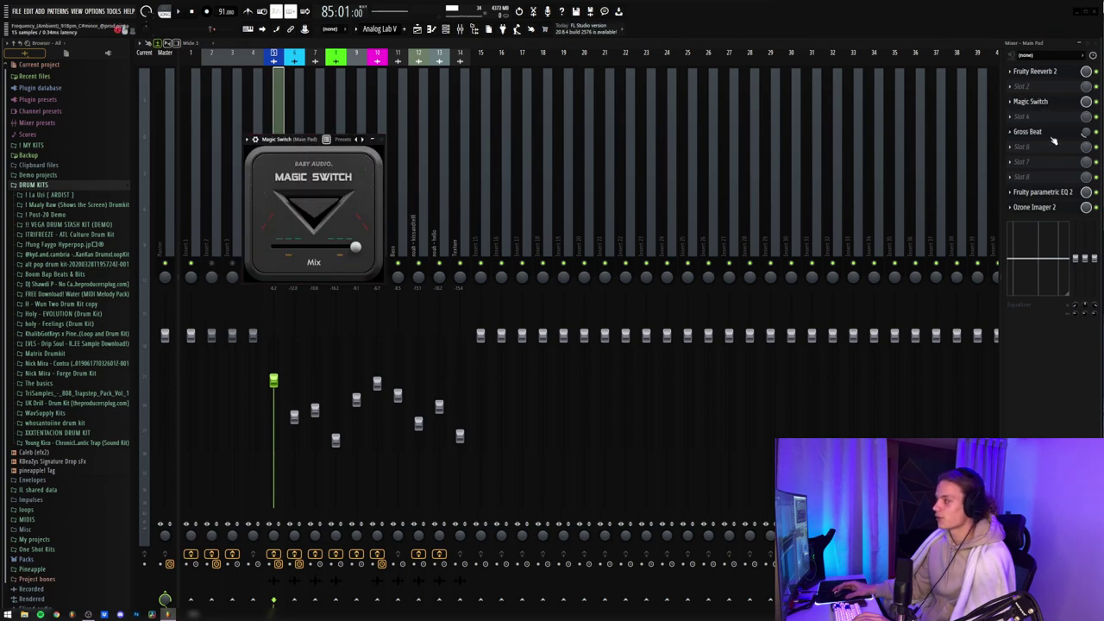
{"action": "left_click", "coordinate": [1060, 134]}
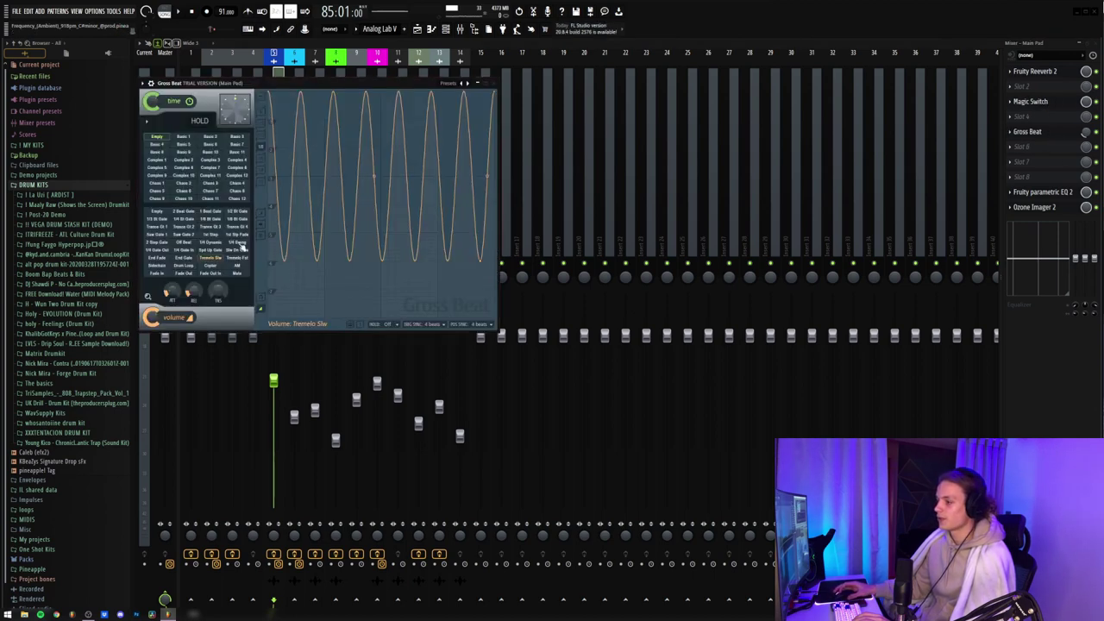
{"action": "left_click", "coordinate": [1060, 193]}
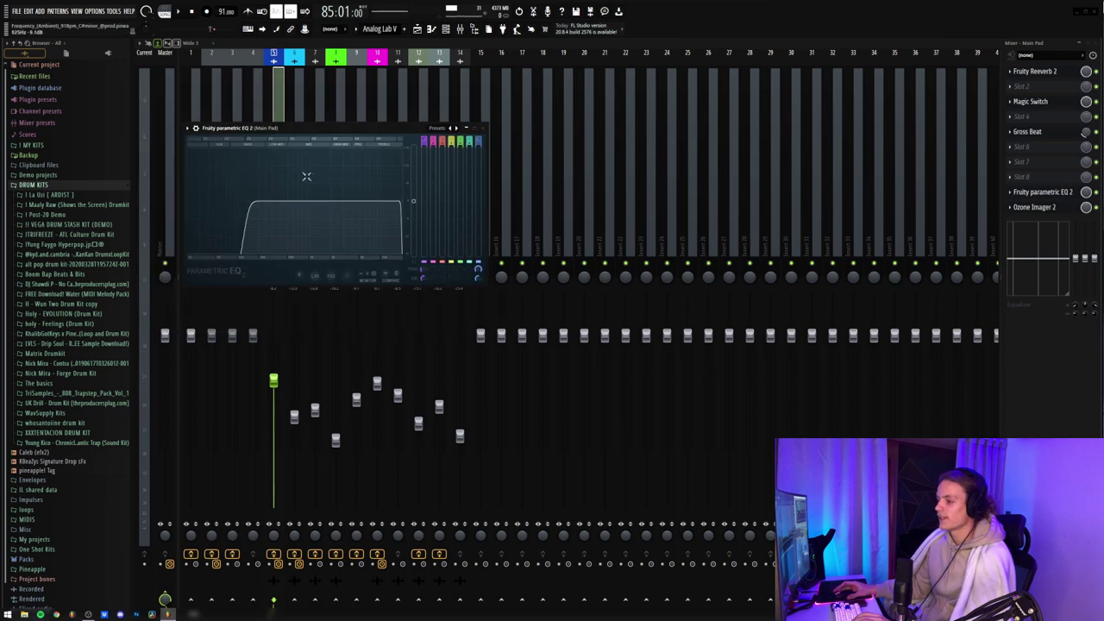
{"action": "left_click", "coordinate": [1060, 207]}
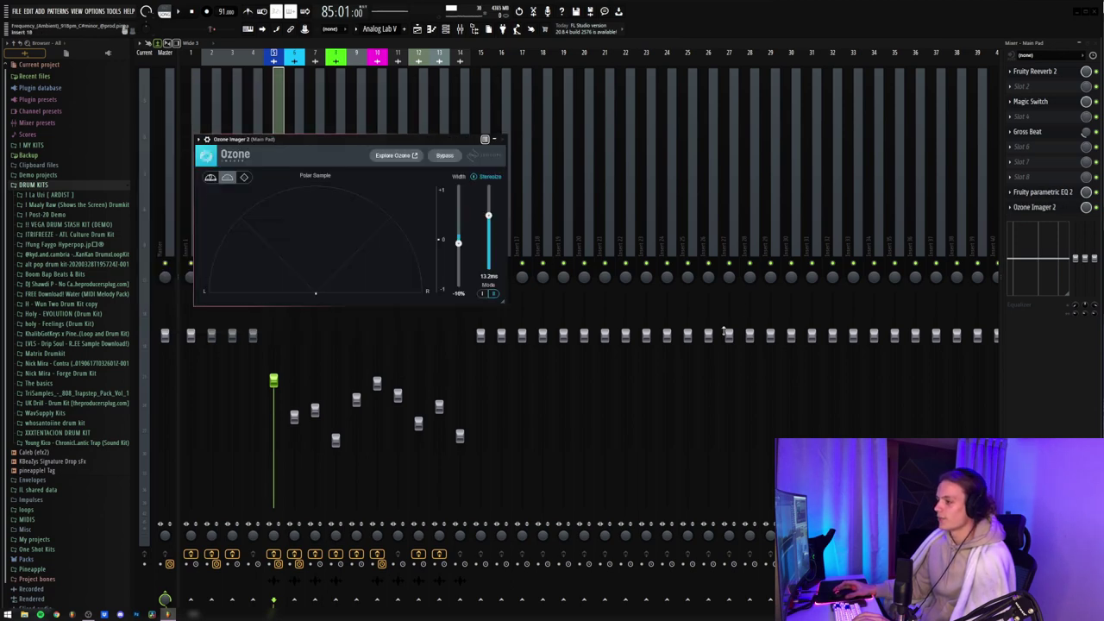
- Review the Portal, FIN-MICRO, Fruity parametric EQ 2 and PanCake2 effects on the Main Pad High mixer track
{"action": "left_click", "coordinate": [299, 129]}
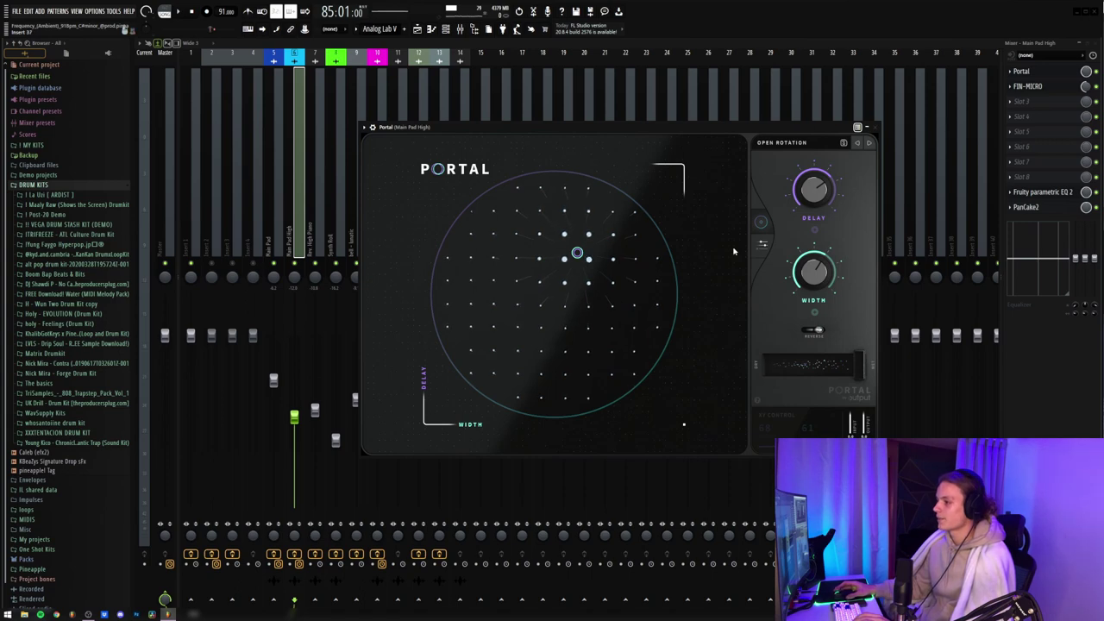
{"action": "left_click", "coordinate": [1059, 88]}
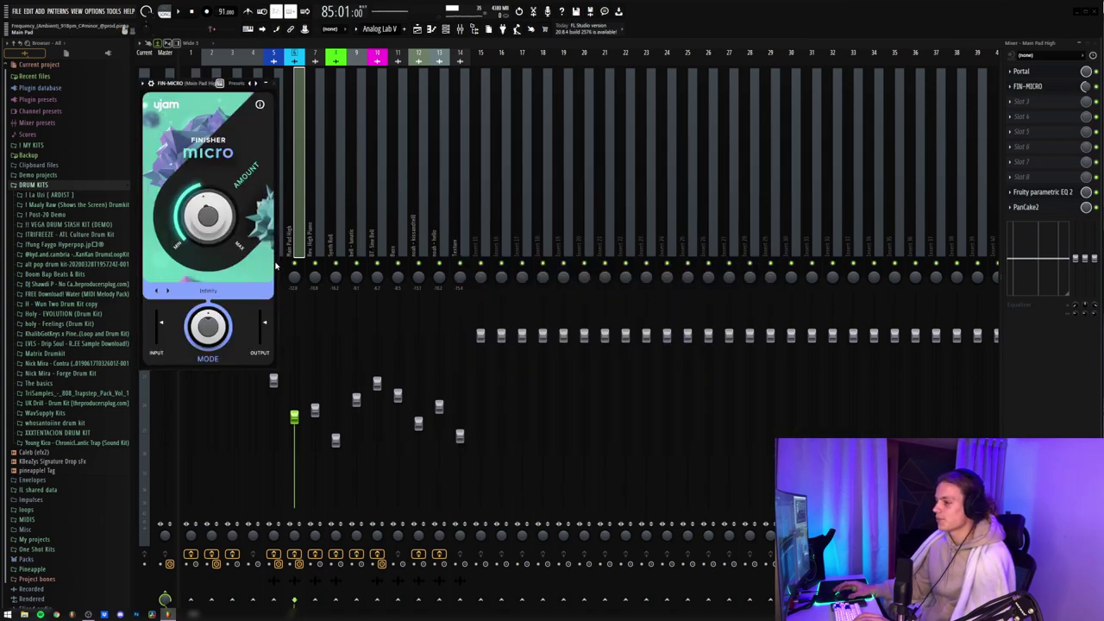
{"action": "left_click", "coordinate": [1047, 193]}
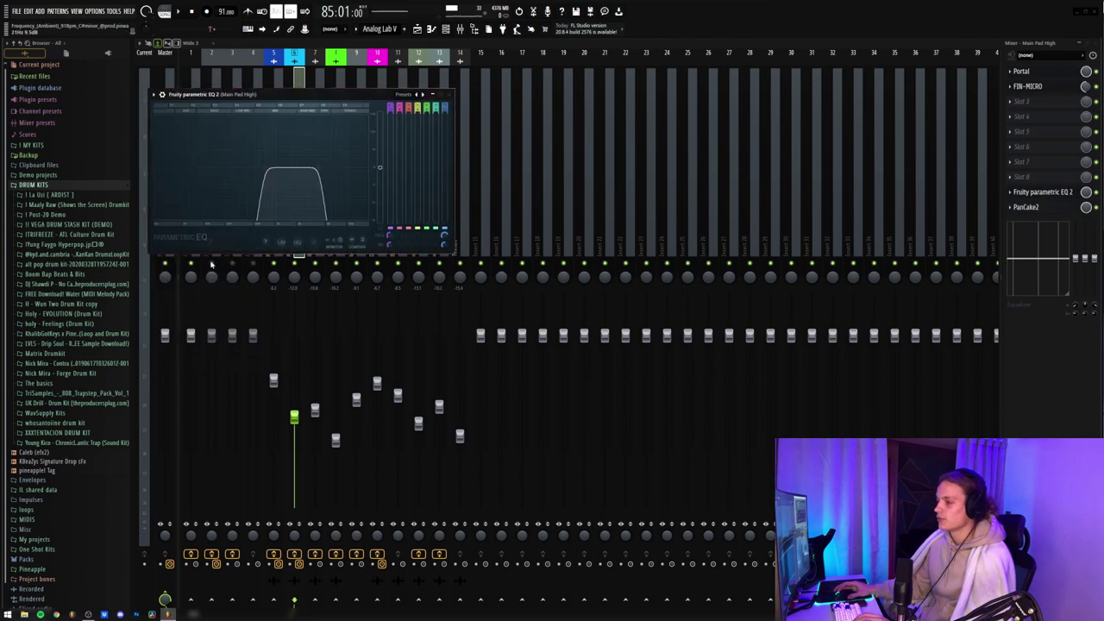
{"action": "left_click", "coordinate": [1062, 210]}
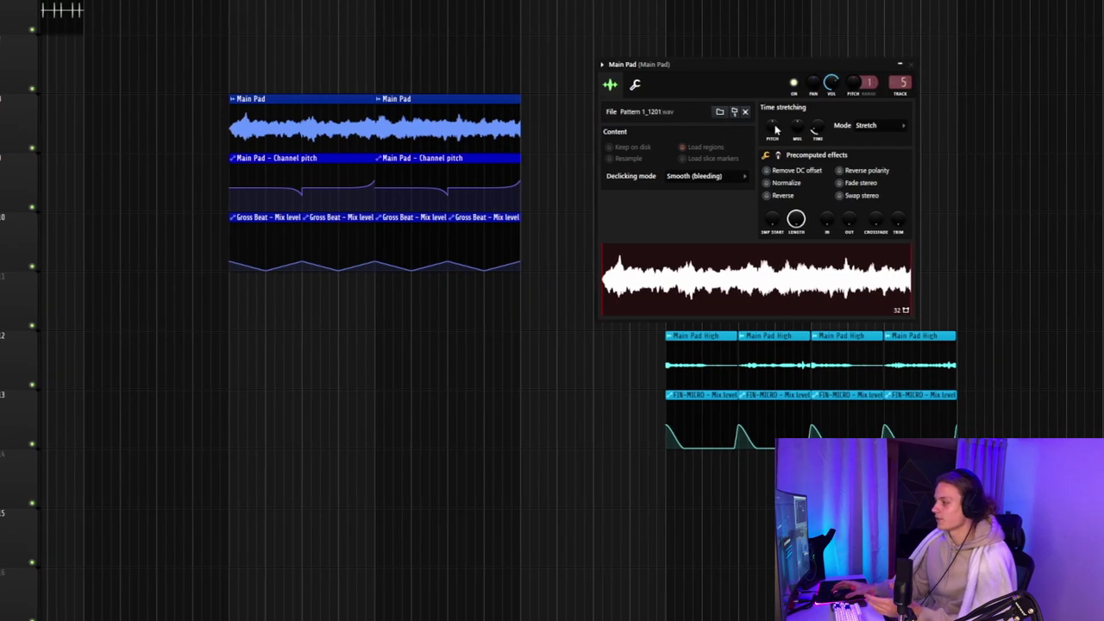
- Show the automation clip option for the Main Pad channel pitch and highlight its two Channel pitch clips in the playlist
{"action": "right_click", "coordinate": [851, 87]}
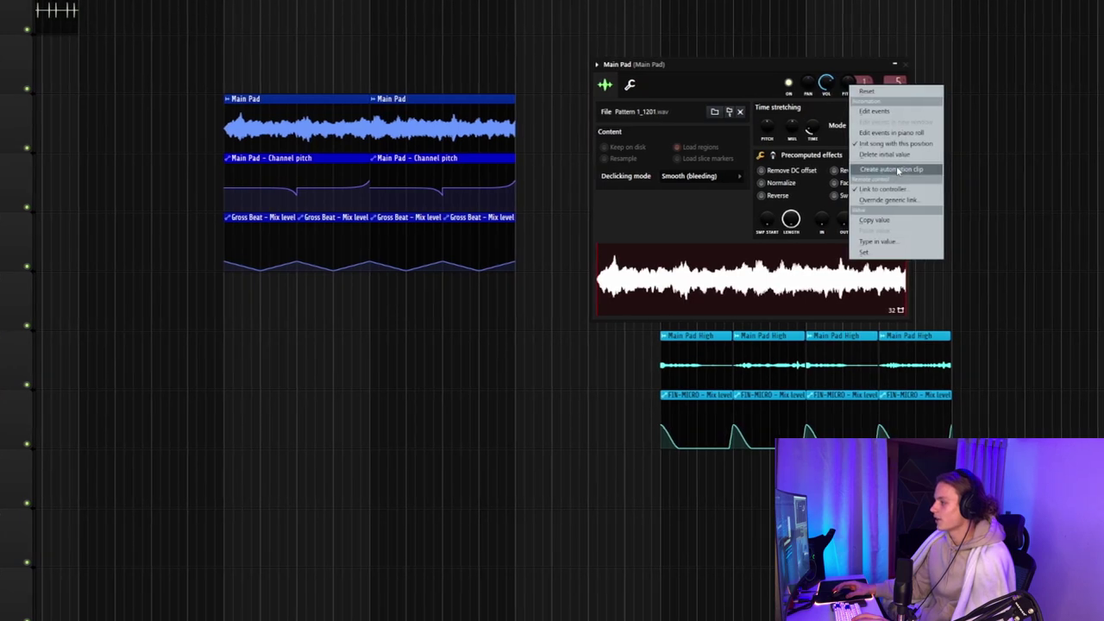
{"action": "right_click", "coordinate": [558, 206]}
{"action": "scroll", "coordinate": [308, 198], "scroll_direction": "up", "scroll_amount": 3}
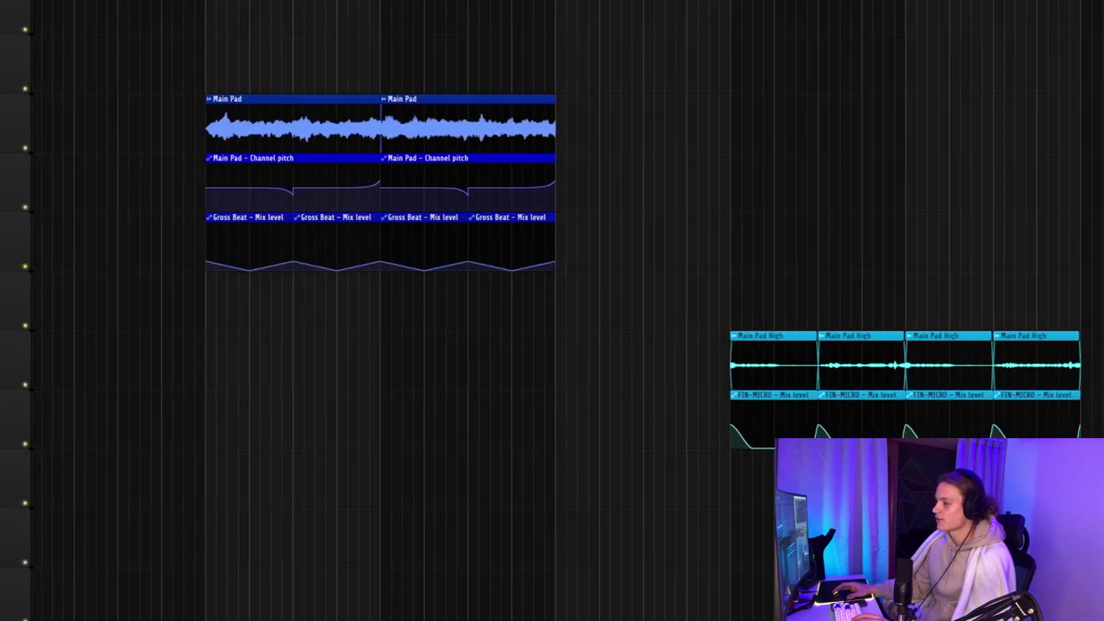
{"action": "left_click_drag", "start_coordinate": [147, 195], "coordinate": [660, 202]}
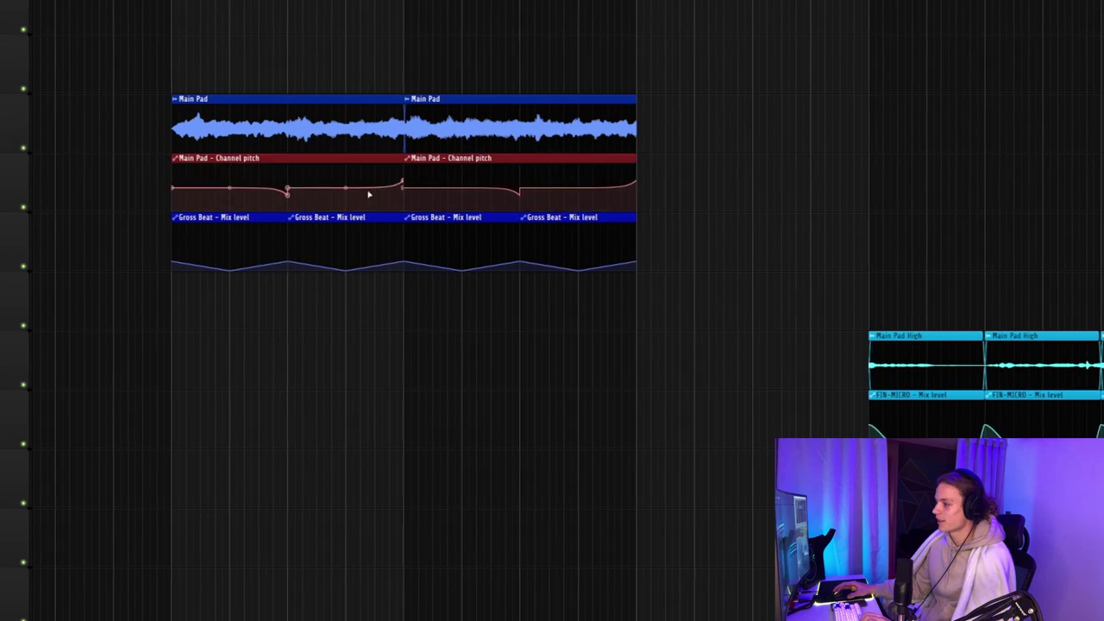
{"action": "left_click", "coordinate": [828, 155], "text": "ctrl"}
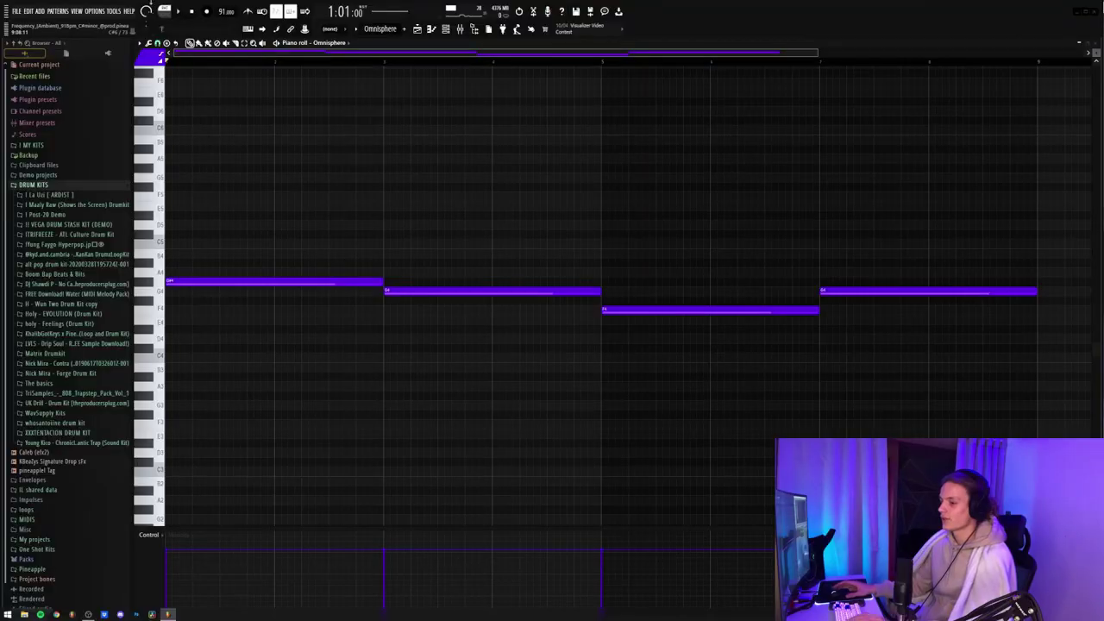
- Highlight the four-note Omnisphere line, play it over bars 1 to 8, and view Fruity parametric EQ 2 on Insert 1
{"action": "left_click_drag", "start_coordinate": [947, 211], "coordinate": [321, 363]}
{"action": "left_click", "coordinate": [448, 254]}
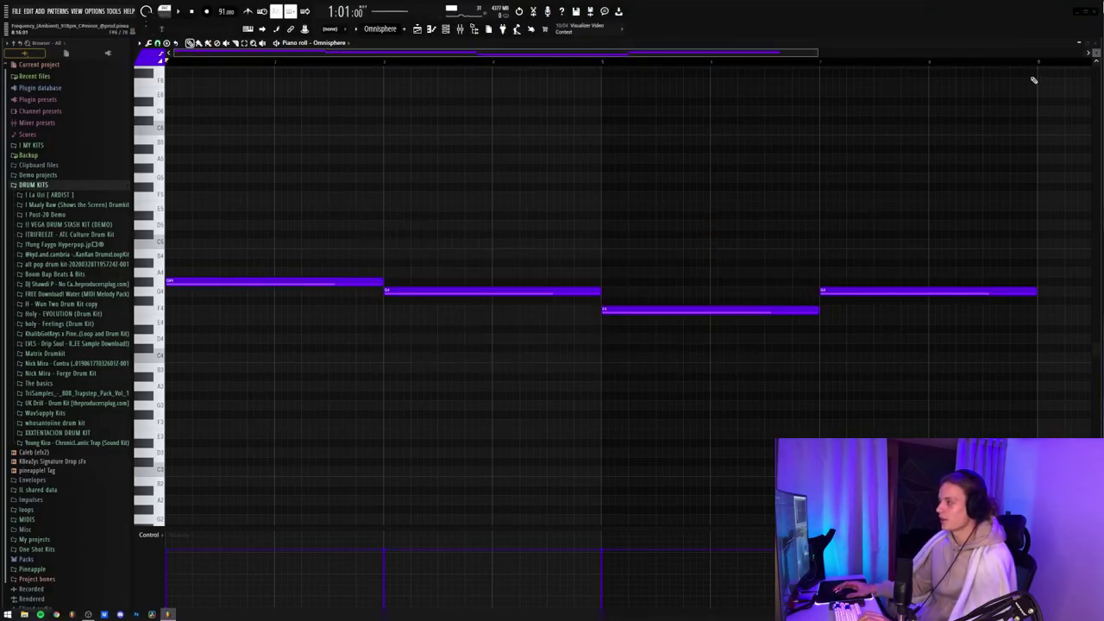
{"action": "left_click_drag", "start_coordinate": [1041, 64], "coordinate": [69, 124]}
{"action": "left_click", "coordinate": [751, 164]}
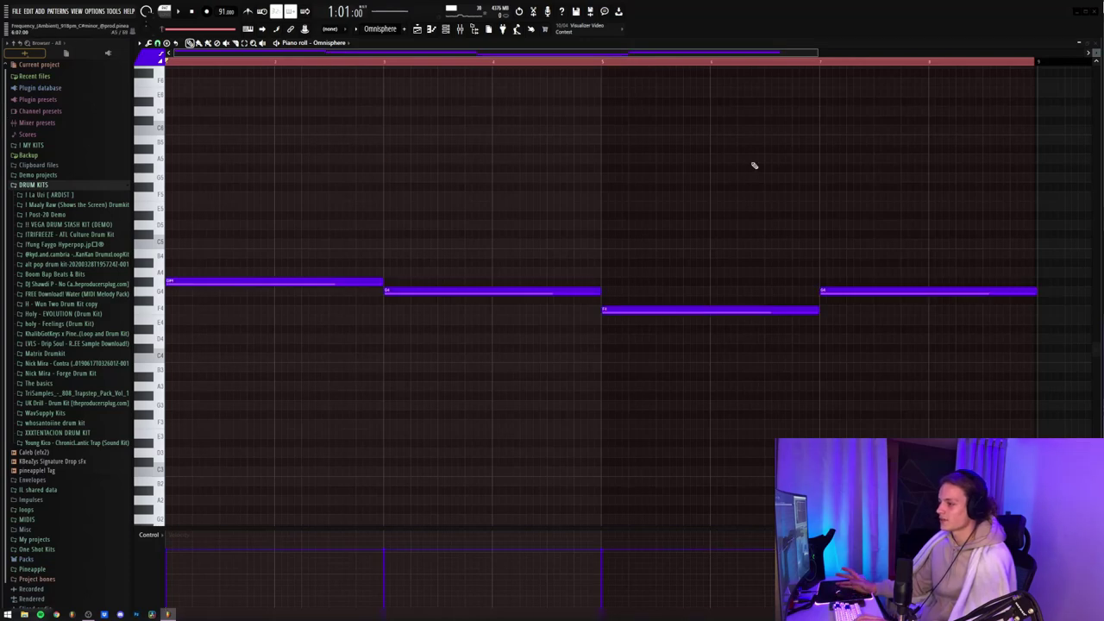
{"action": "key", "text": "space"}
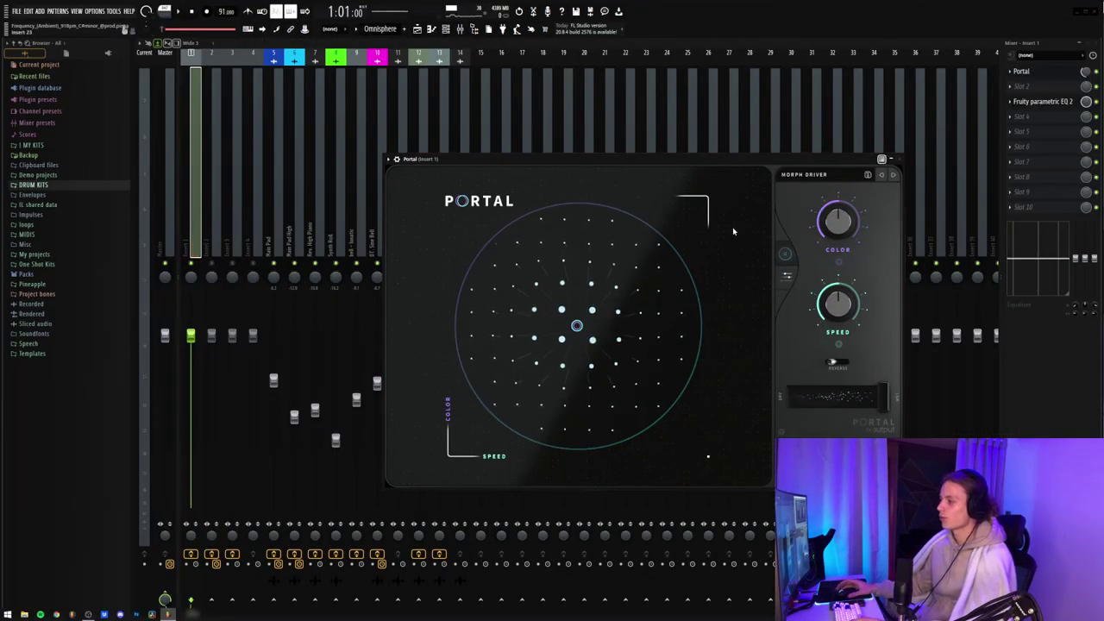
{"action": "left_click", "coordinate": [1043, 101]}
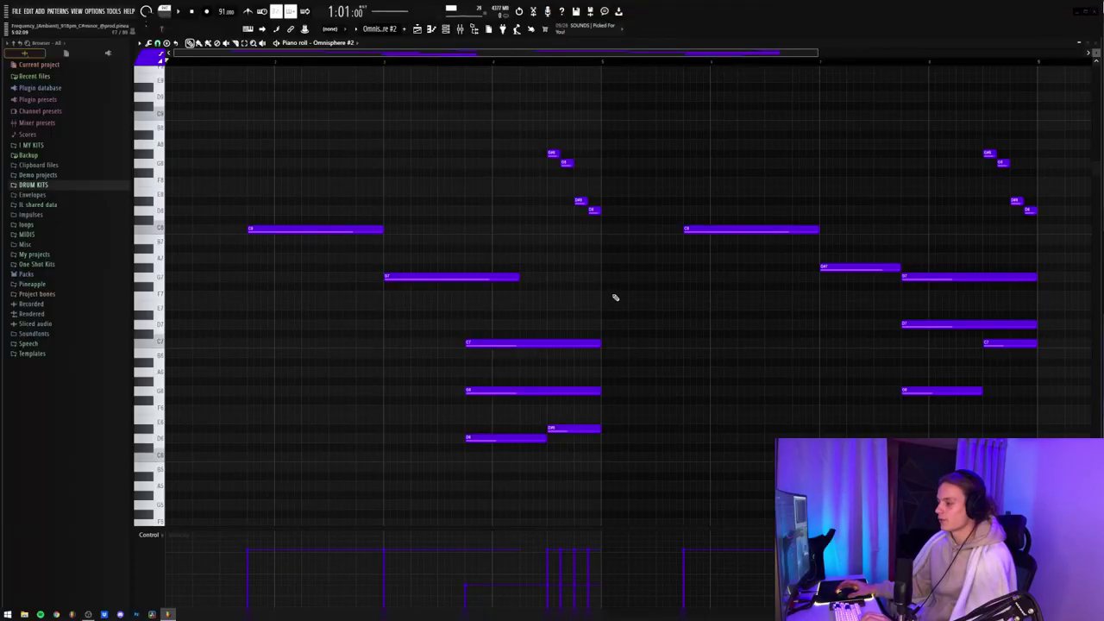
- Highlight the Omnisphere #2 melody's two opening notes, the lower harmony groups in both halves and the high descending runs
{"action": "left_click_drag", "start_coordinate": [313, 240], "coordinate": [511, 308]}
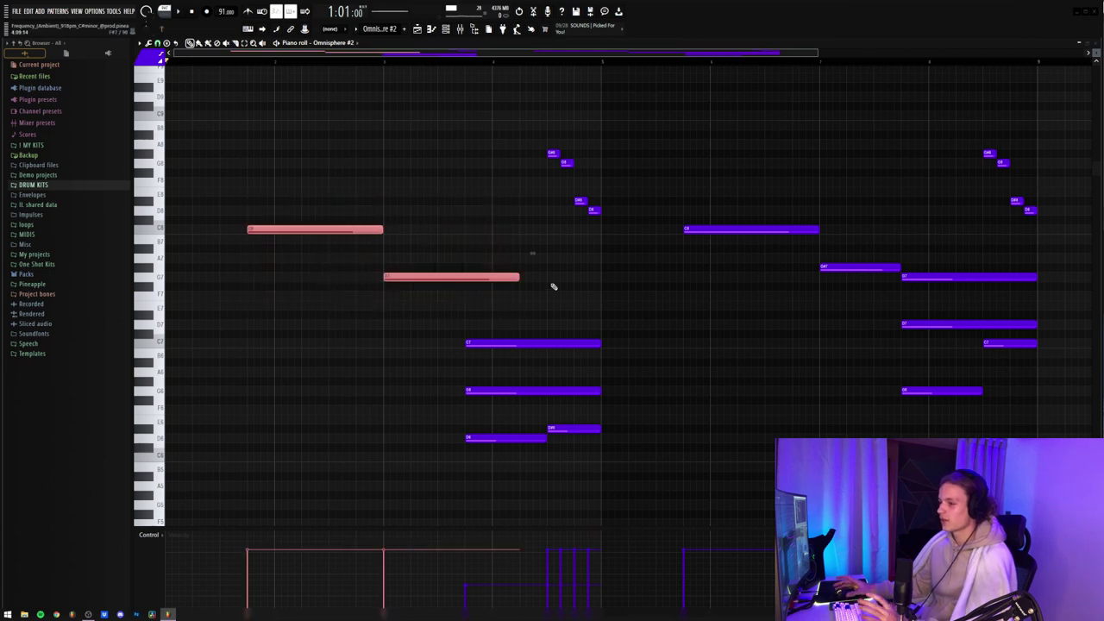
{"action": "left_click_drag", "start_coordinate": [420, 331], "coordinate": [632, 453]}
{"action": "left_click", "coordinate": [709, 360], "text": "ctrl"}
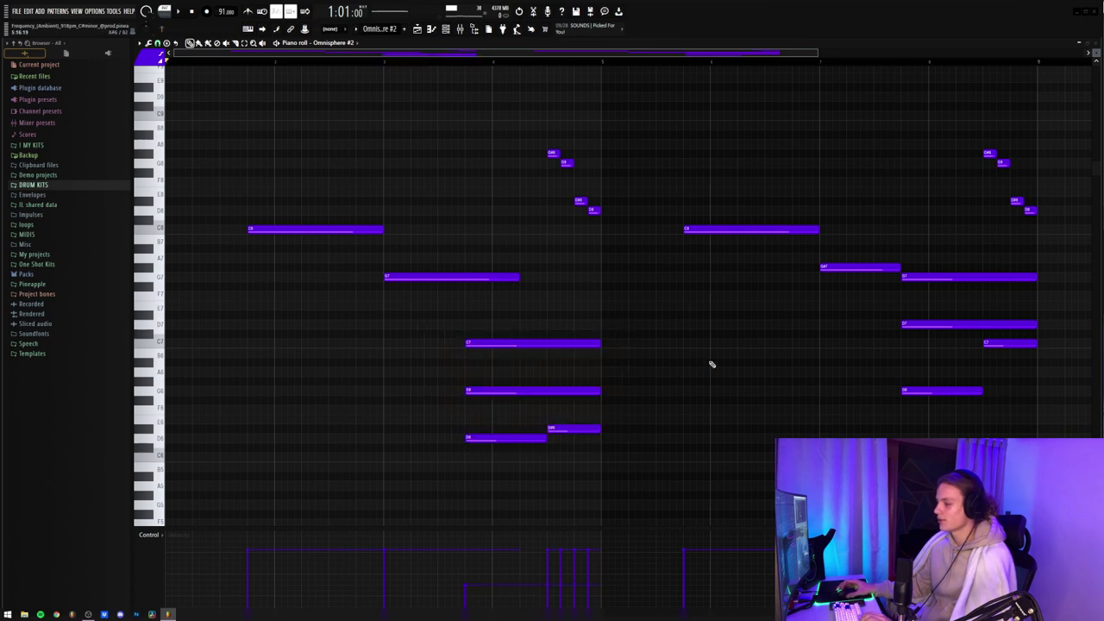
{"action": "left_click_drag", "start_coordinate": [544, 311], "coordinate": [536, 459]}
{"action": "left_click_drag", "start_coordinate": [926, 286], "coordinate": [950, 432]}
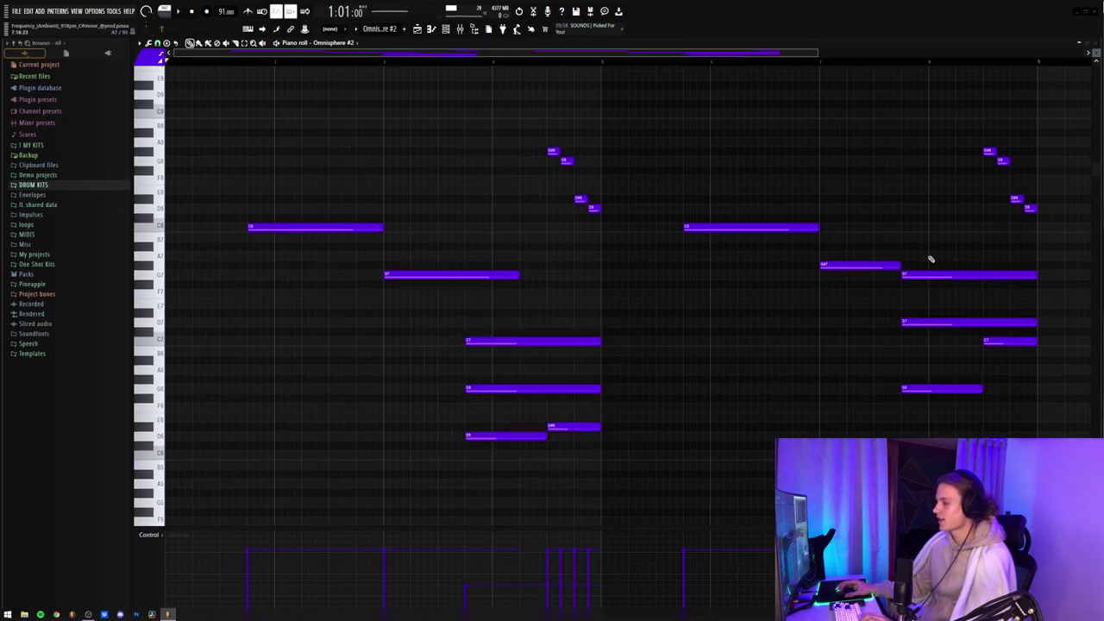
{"action": "left_click_drag", "start_coordinate": [929, 253], "coordinate": [1005, 411]}
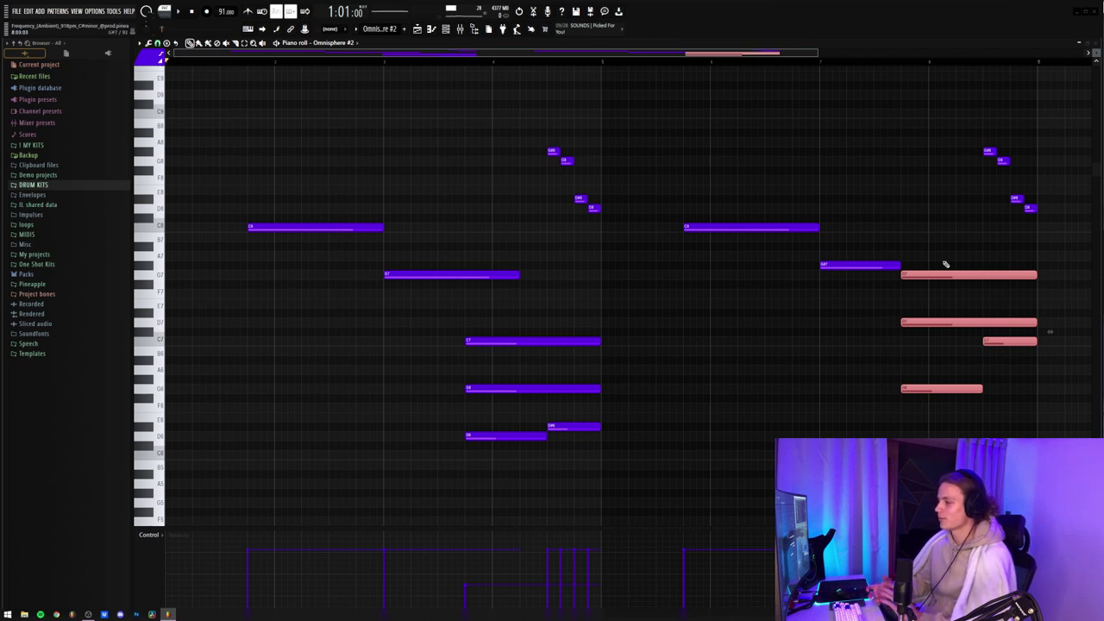
{"action": "left_click_drag", "start_coordinate": [1064, 128], "coordinate": [505, 220]}
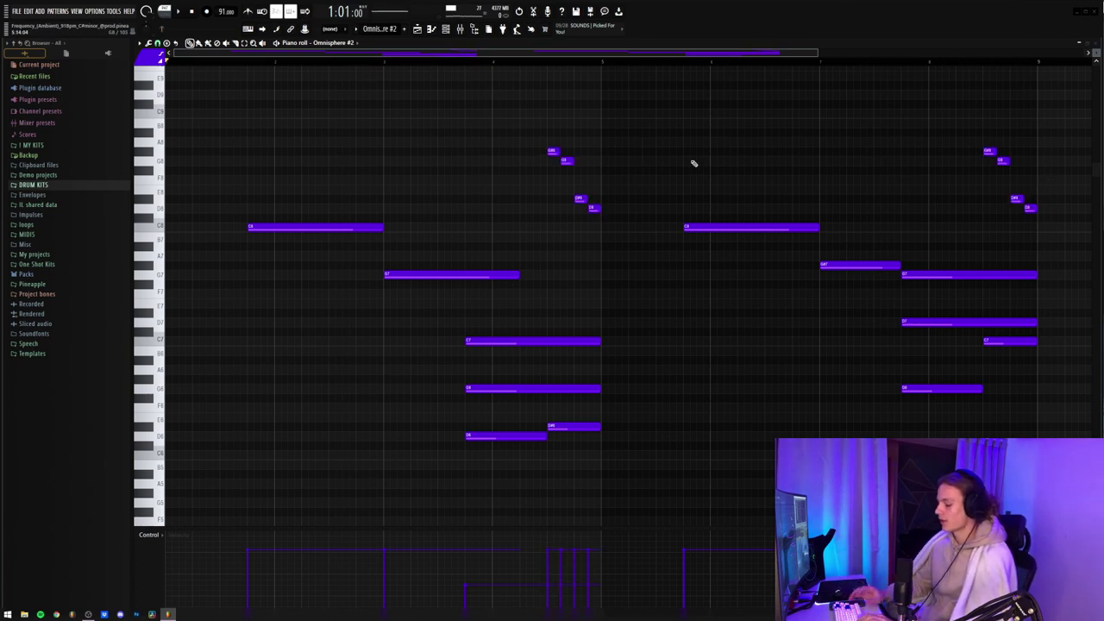
- Flip all notes of the Omnisphere #2 pattern horizontally and clear the selection
{"action": "key", "text": "ctrl+a"}
{"action": "key", "text": "alt+y"}
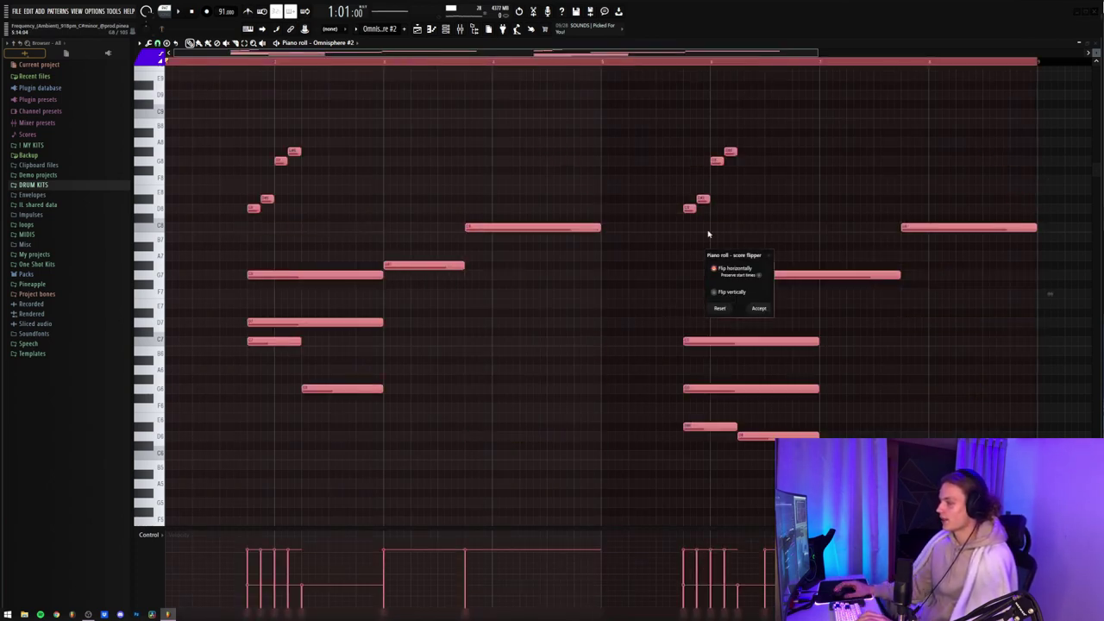
{"action": "key", "text": "ctrl+d"}
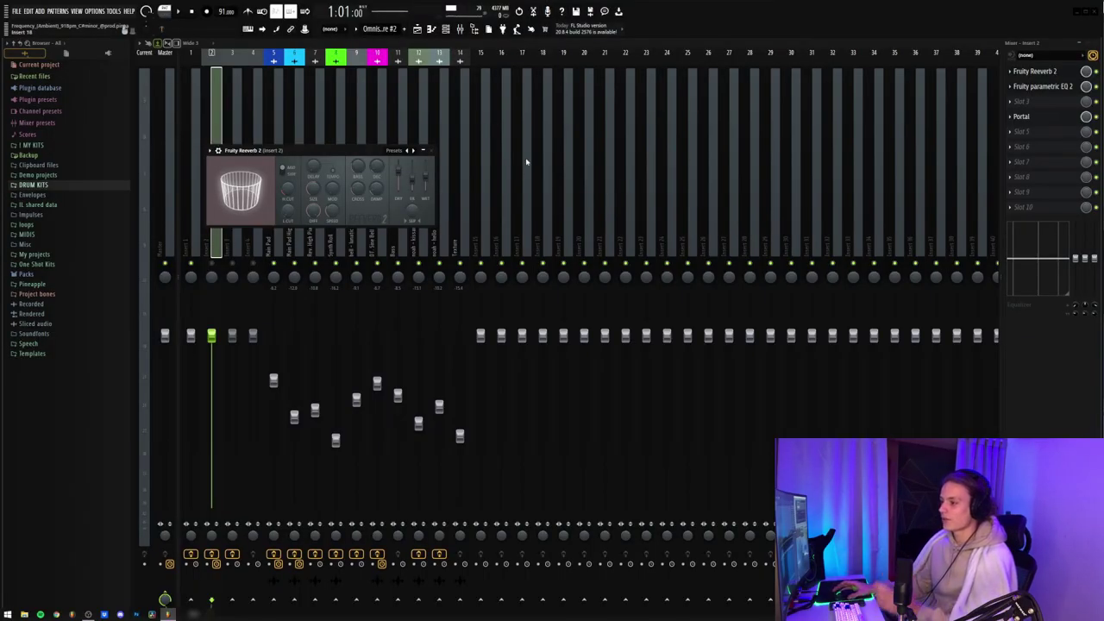
- View Fruity parametric EQ 2 and Portal on Insert 2, and Ambience on the bell - lunatic track
{"action": "left_click", "coordinate": [1068, 87]}
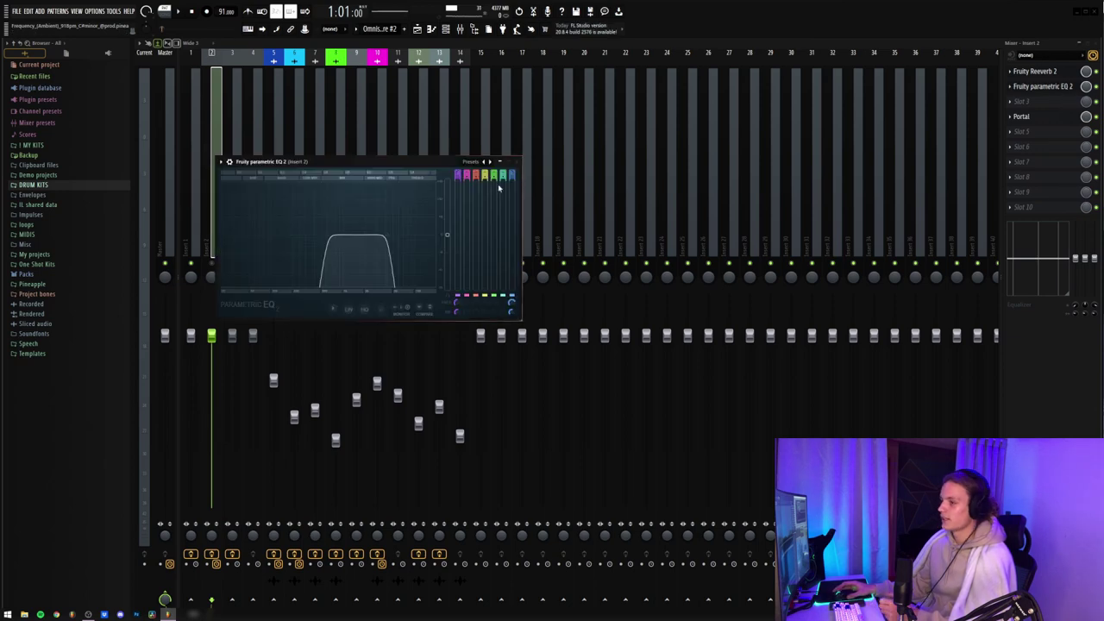
{"action": "left_click", "coordinate": [1038, 120]}
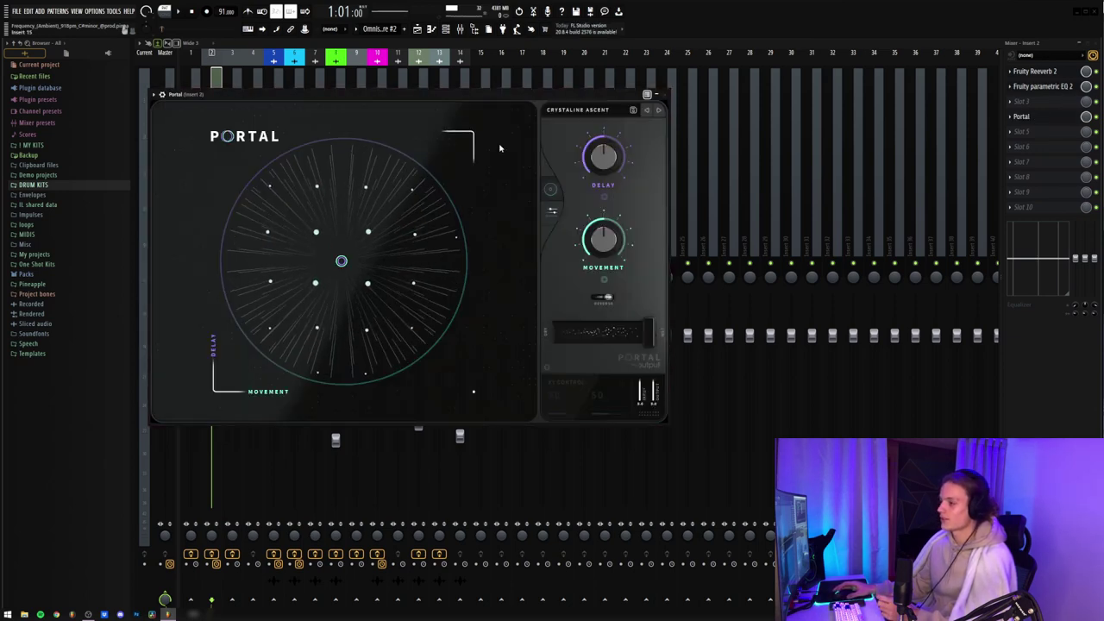
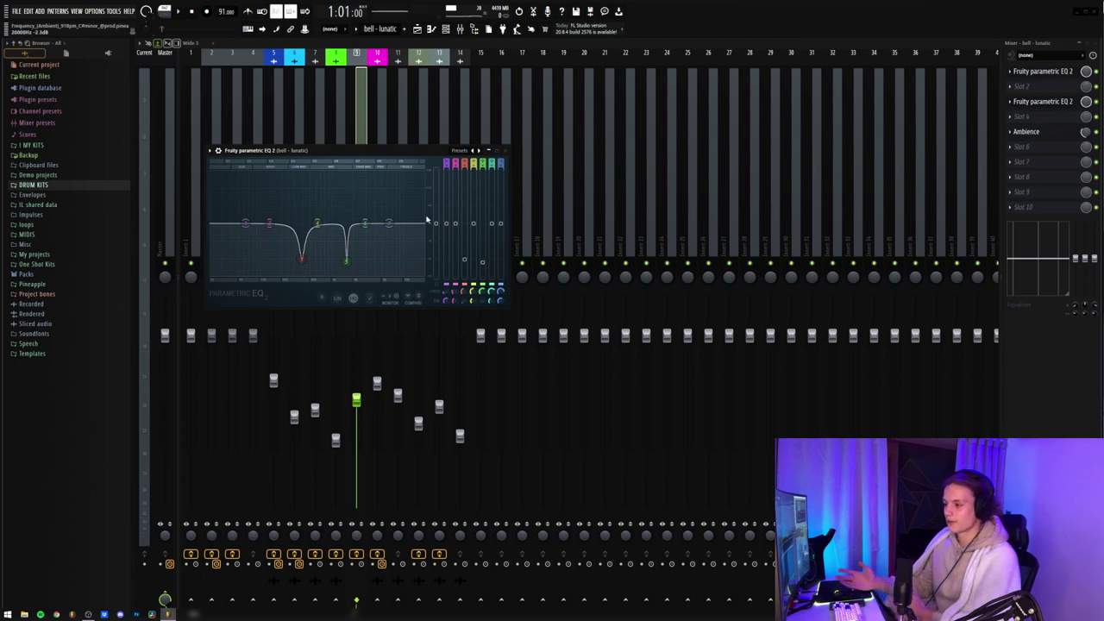
{"action": "left_click", "coordinate": [1056, 131]}
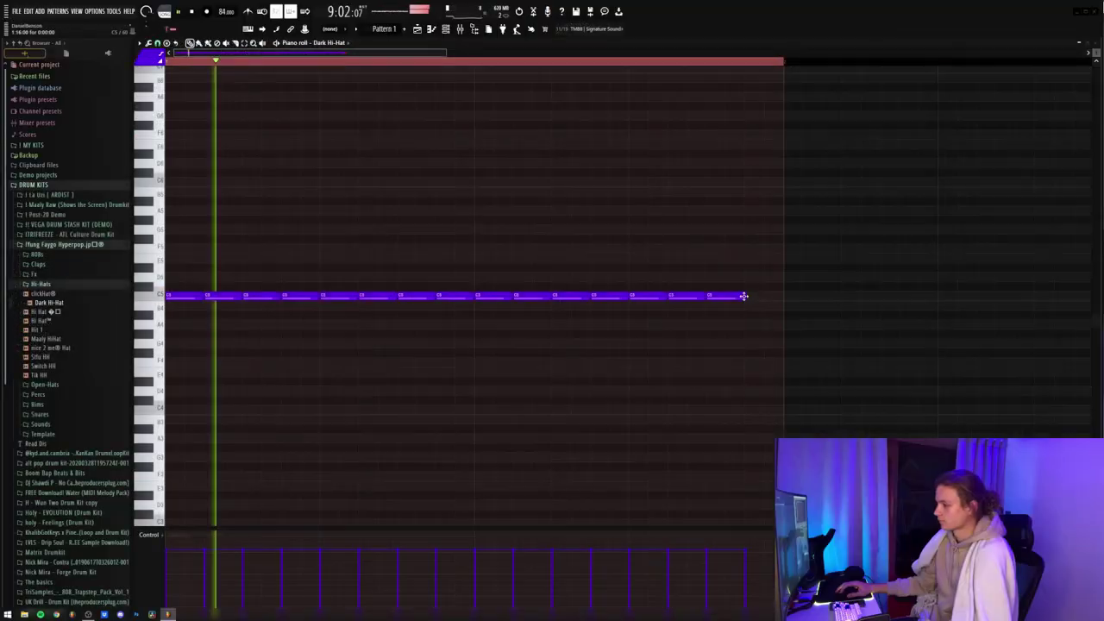
- Complete the one-bar row of C5 notes in the Dark Hi-Hat pattern, soften the second note's velocity and play it back
{"action": "left_click", "coordinate": [746, 295]}
{"action": "key", "text": "space"}
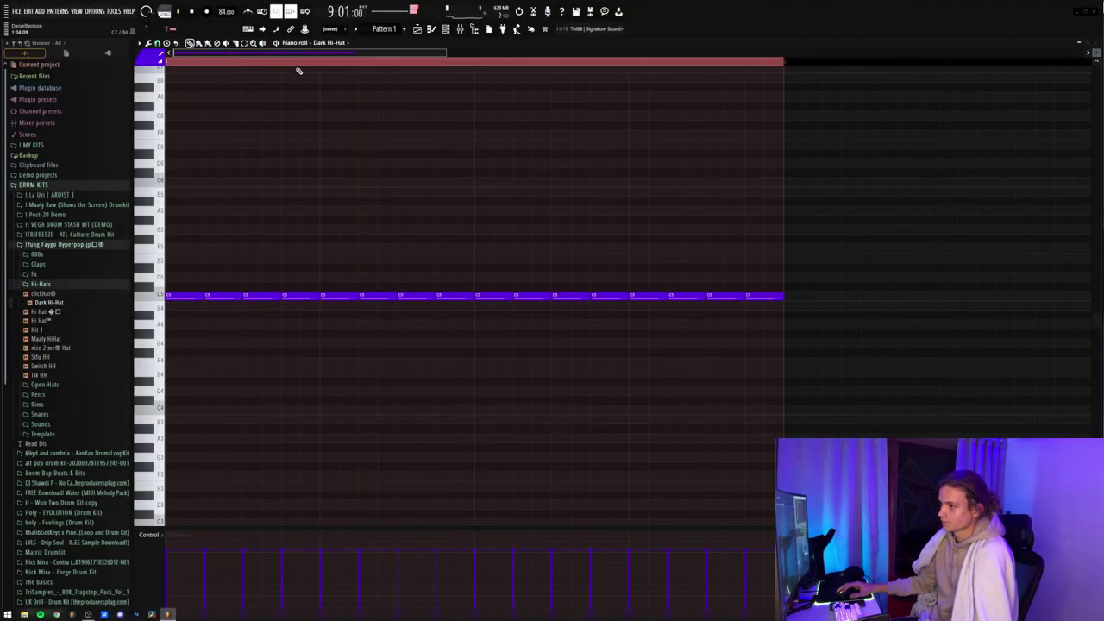
{"action": "key", "text": "space"}
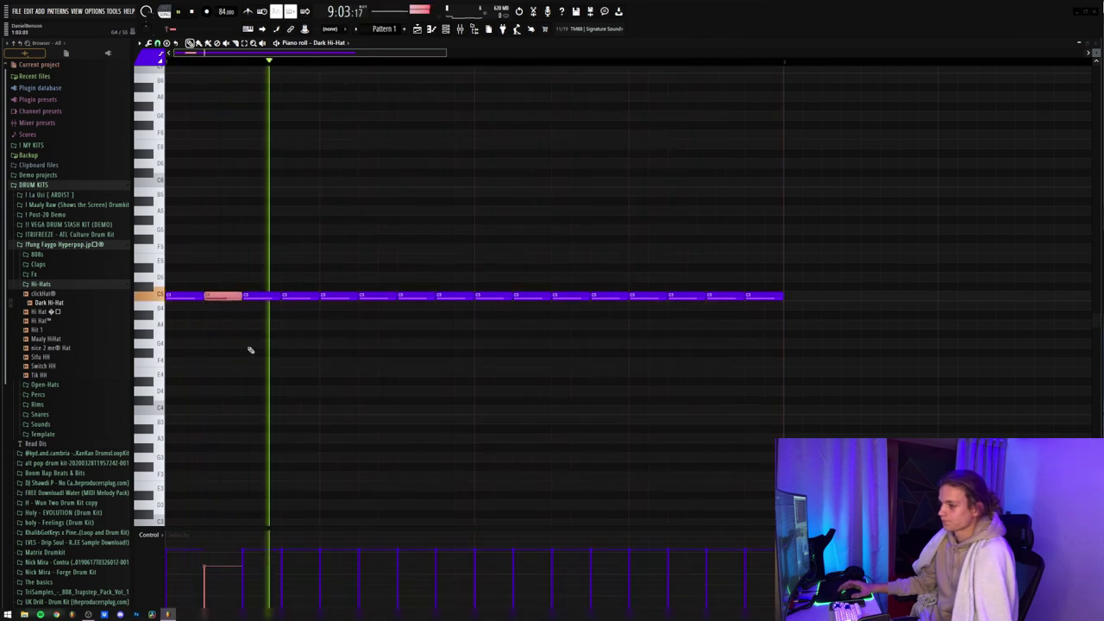
{"action": "key", "text": "space"}
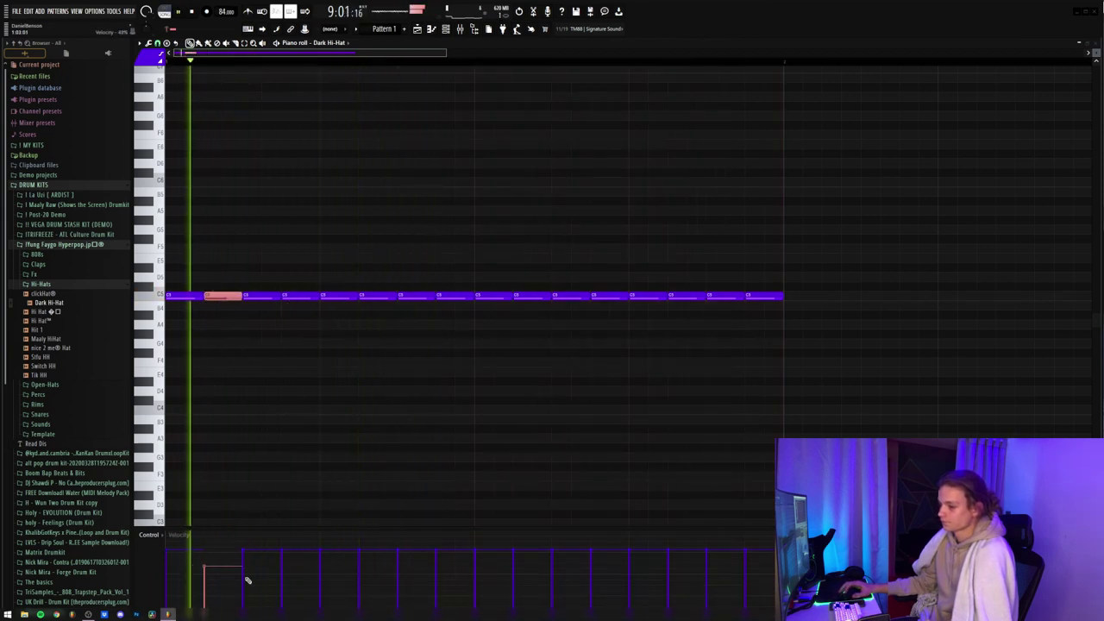
- Add four soft B3 notes under beat two of the Dark Hi-Hat bar and one at its end, and play the bar
{"action": "key", "text": "space"}
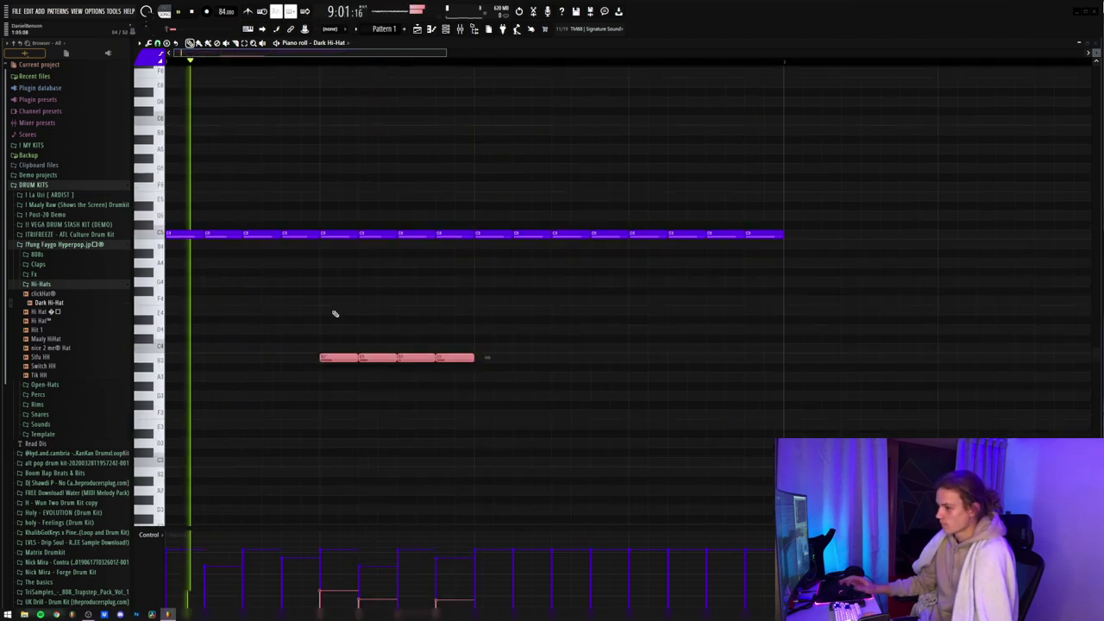
{"action": "key", "text": "ctrl+d"}
{"action": "key", "text": "space"}
{"action": "key", "text": "space"}
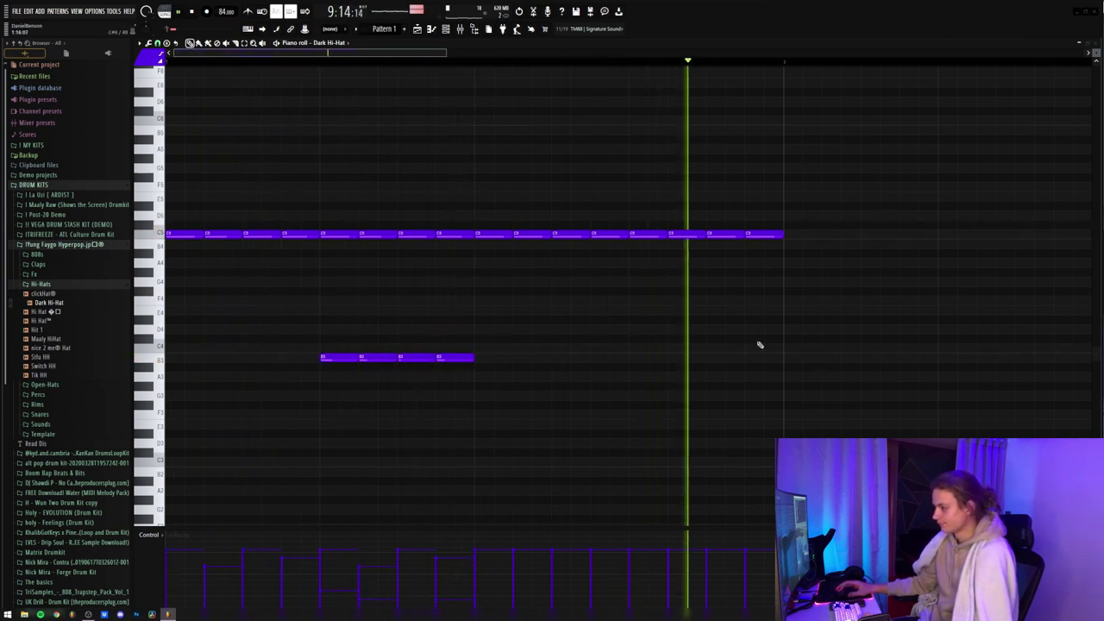
- Duplicate the Dark Hi-Hat bar repeatedly until the pattern fills eight bars, and clear the selection
{"action": "left_click_drag", "start_coordinate": [862, 152], "coordinate": [130, 536]}
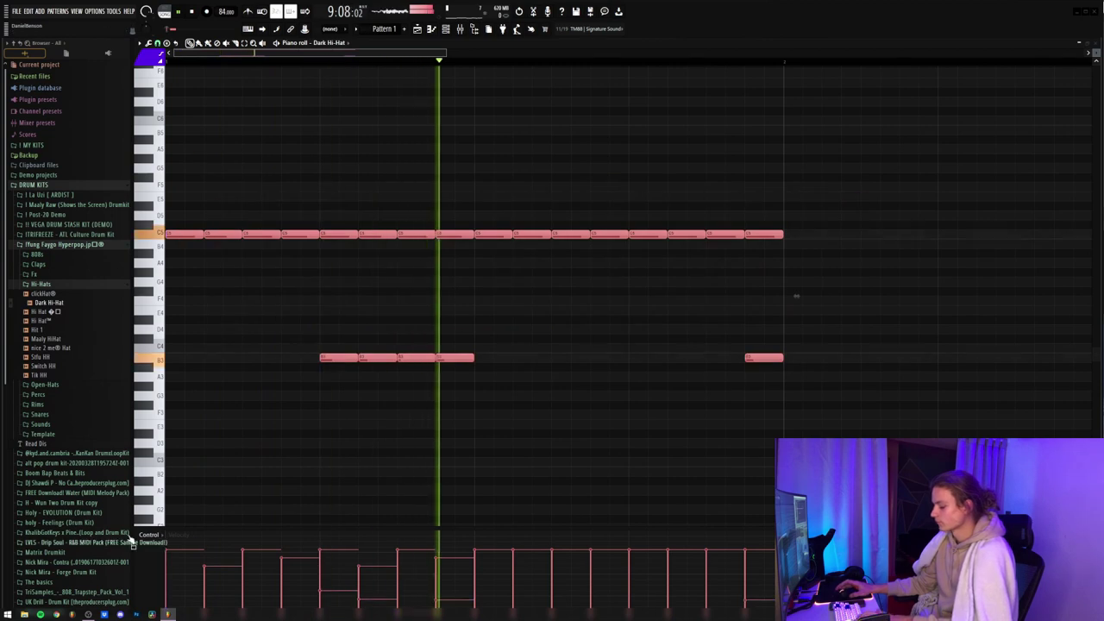
{"action": "key", "text": "ctrl+b"}
{"action": "scroll", "coordinate": [455, 63], "scroll_direction": "down", "scroll_amount": 5}
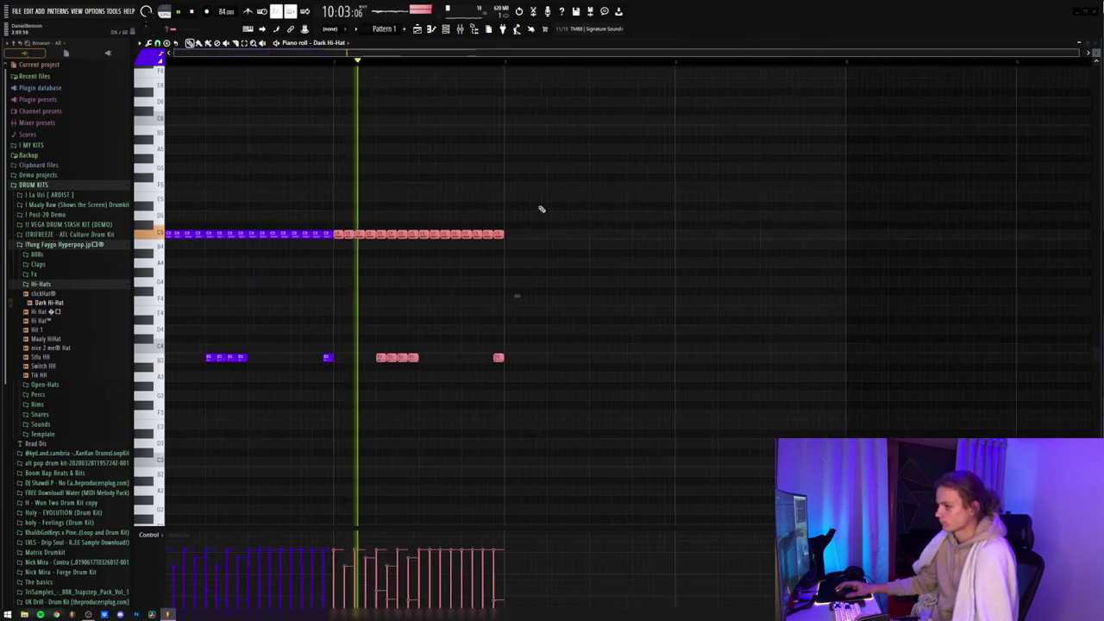
{"action": "left_click", "coordinate": [522, 223], "text": "ctrl"}
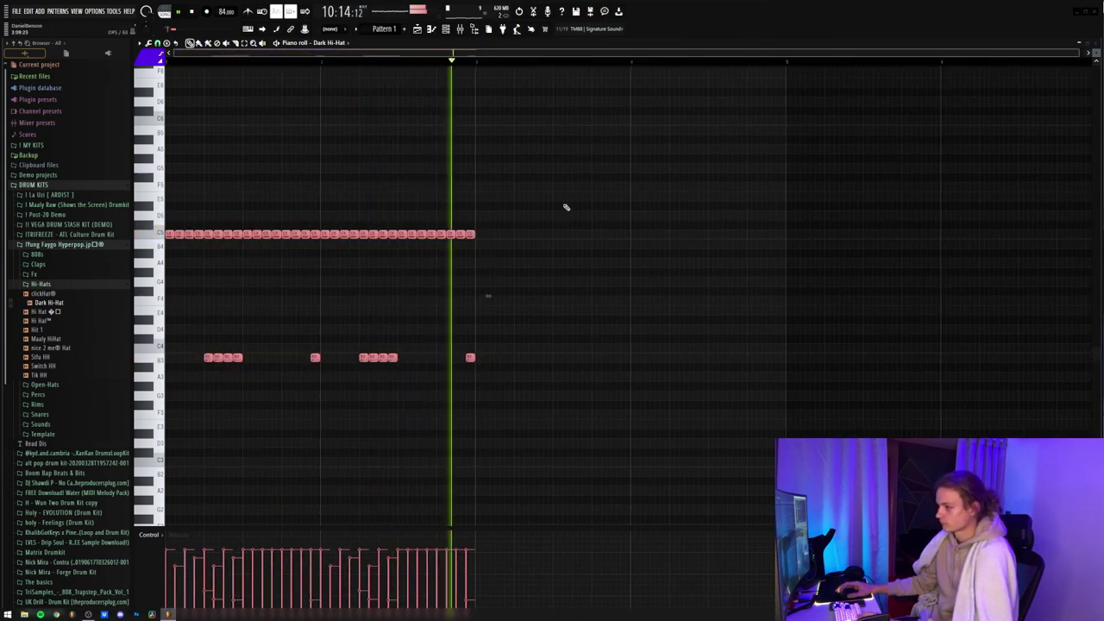
{"action": "key", "text": "ctrl+b"}
{"action": "left_click", "coordinate": [600, 319], "text": "ctrl"}
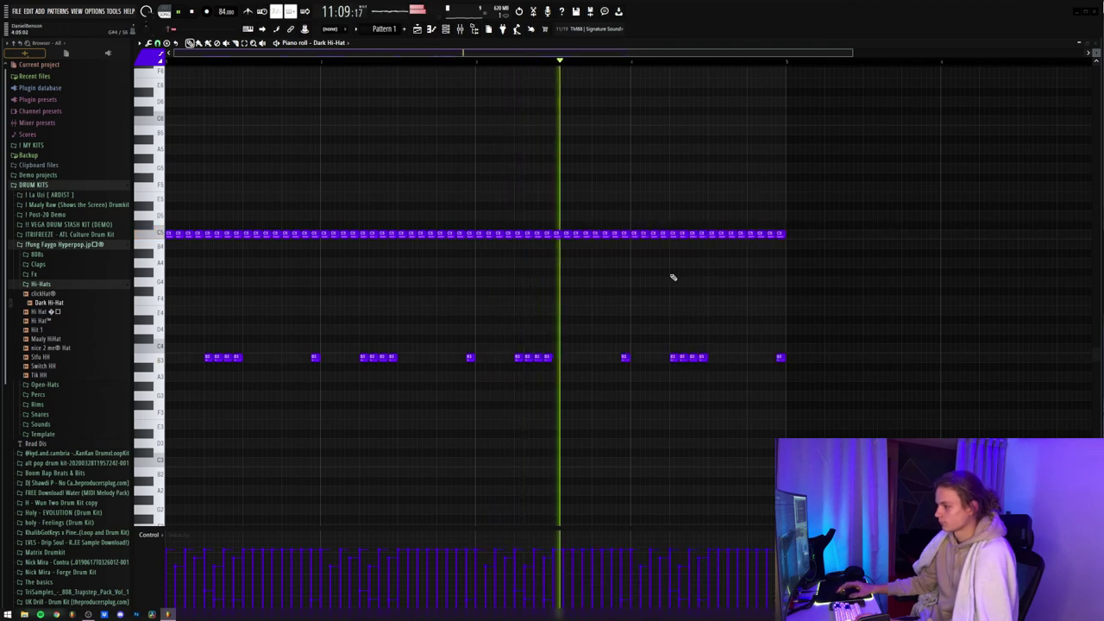
{"action": "left_click_drag", "start_coordinate": [837, 174], "coordinate": [5, 456]}
{"action": "key", "text": "ctrl+b"}
{"action": "left_click", "coordinate": [584, 322], "text": "ctrl"}
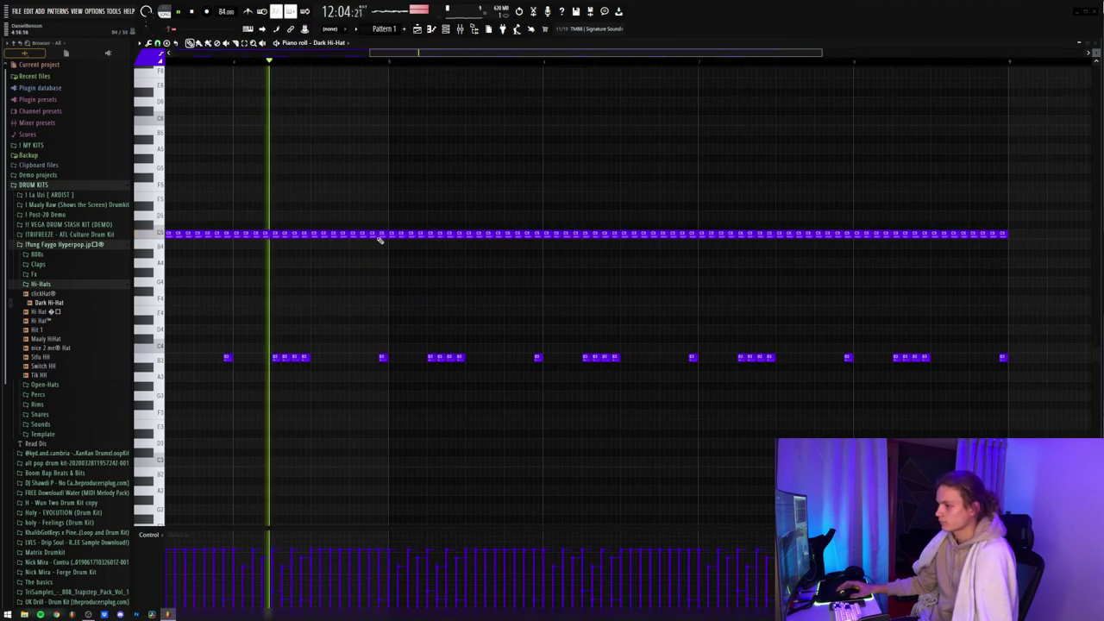
- Turn the first C5 note of bar 5 into a four-note roll with falling velocities, and undo a note deletion
{"action": "left_click_drag", "start_coordinate": [478, 63], "coordinate": [567, 69]}
{"action": "scroll", "coordinate": [569, 67], "scroll_direction": "up", "scroll_amount": 4}
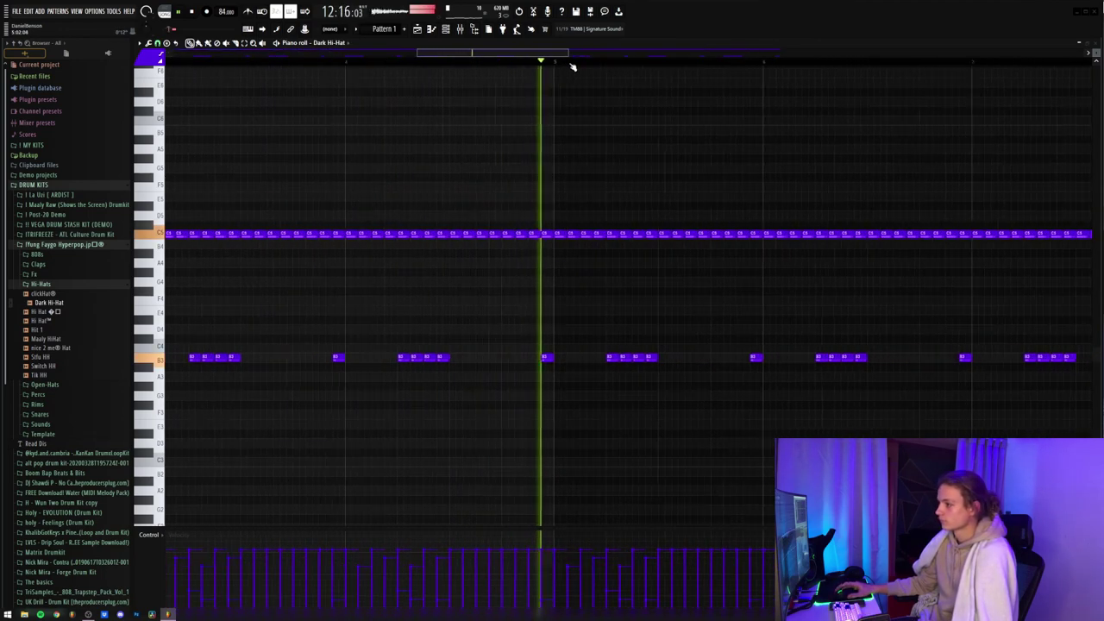
{"action": "scroll", "coordinate": [531, 62], "scroll_direction": "up", "scroll_amount": 3}
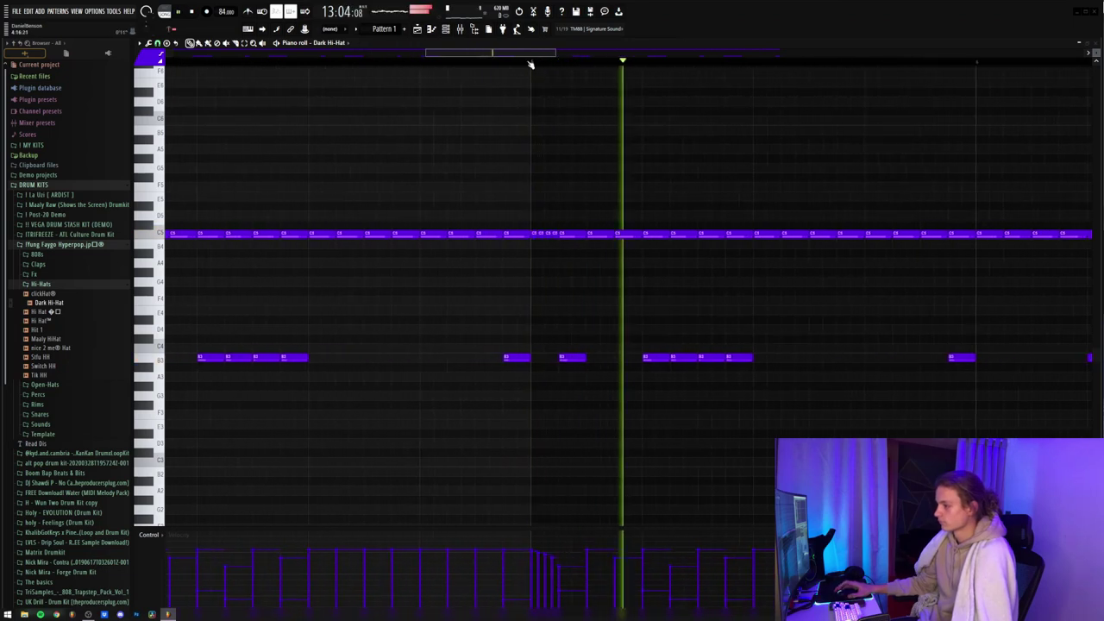
{"action": "key", "text": "space"}
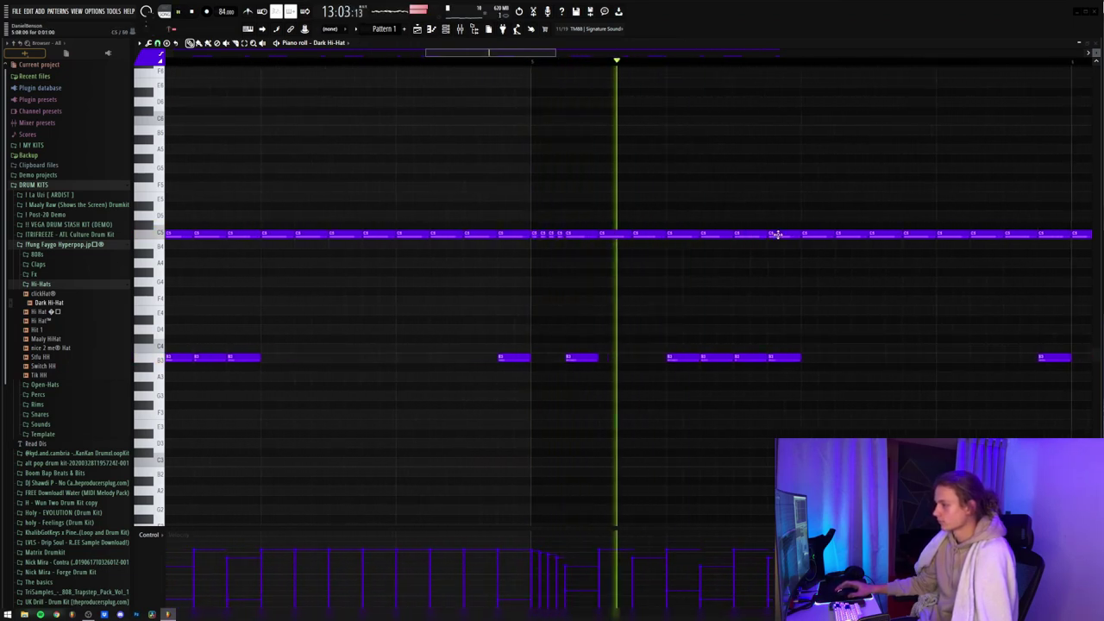
{"action": "key", "text": "space"}
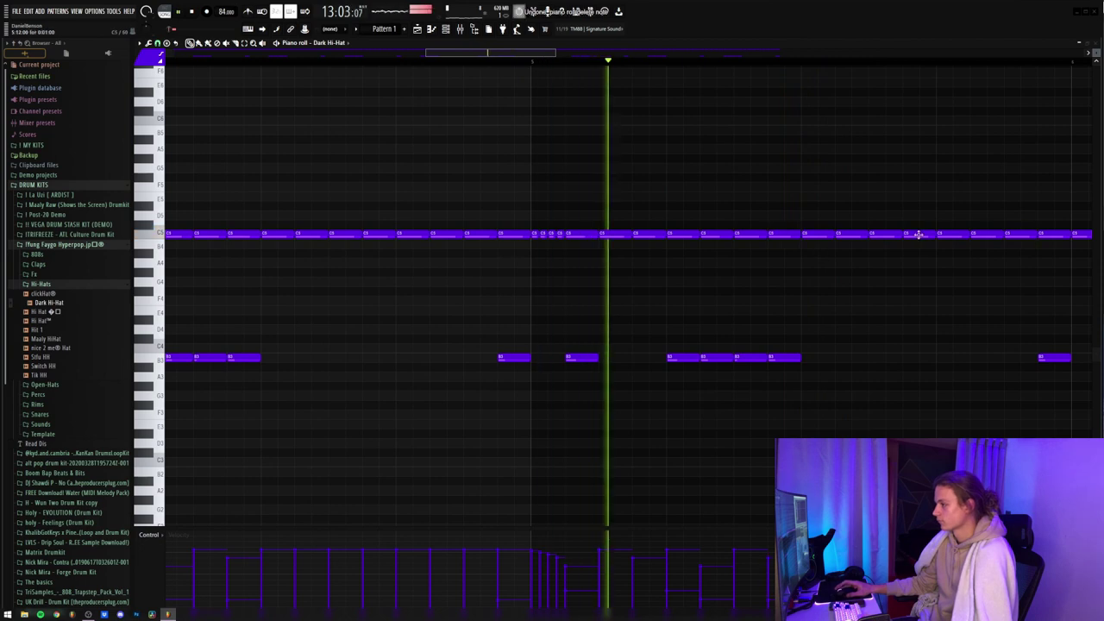
{"action": "key", "text": "ctrl+z"}
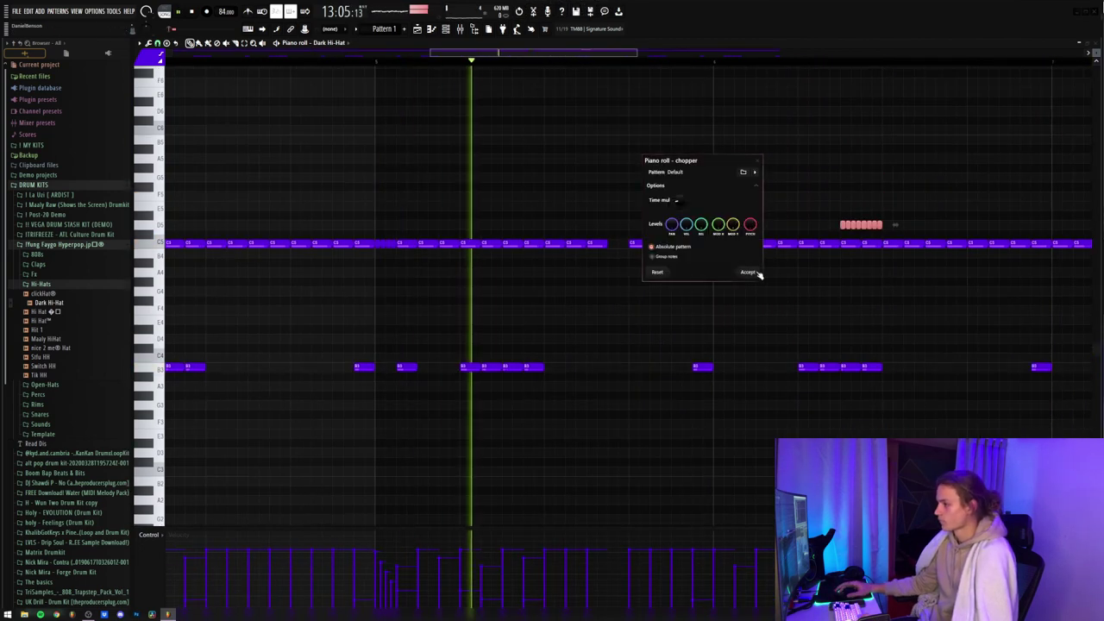
- Chop the D5 hi-hat note in bar 6 into a short roll with the Default chopper pattern and play it
{"action": "left_click", "coordinate": [750, 271]}
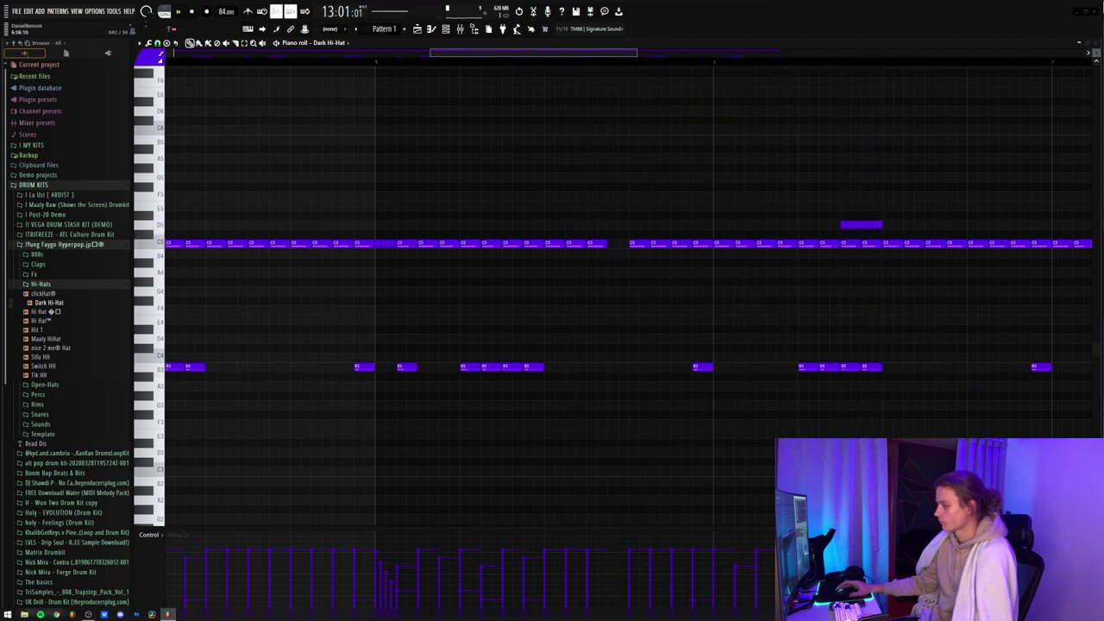
{"action": "key", "text": "space"}
{"action": "left_click_drag", "start_coordinate": [892, 222], "coordinate": [819, 238]}
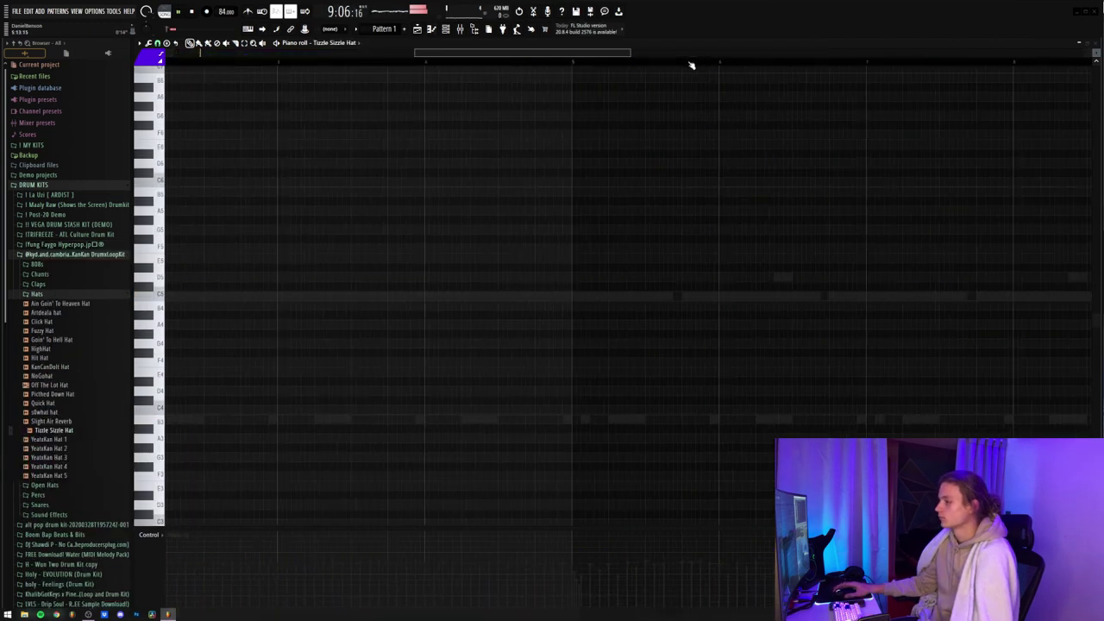
- Place two C5 hits late in bar 5 and one late in bar 6 of the Tizzle Sizzle Hat pattern while playing it
{"action": "left_click", "coordinate": [658, 296]}
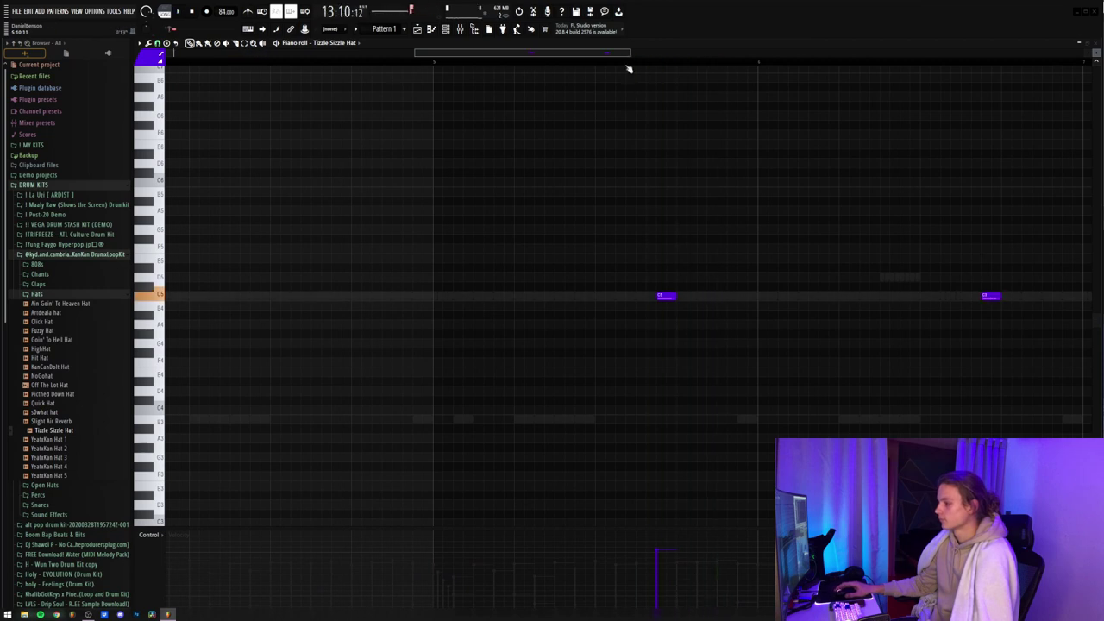
{"action": "key", "text": "space"}
{"action": "scroll", "coordinate": [628, 68], "scroll_direction": "down", "scroll_amount": 1}
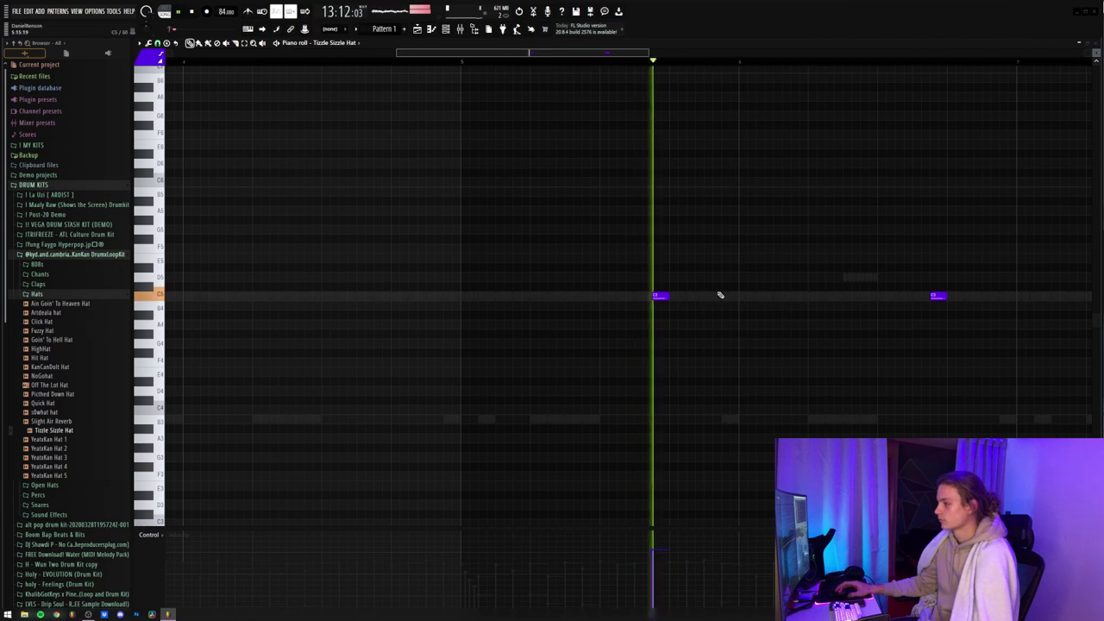
{"action": "scroll", "coordinate": [663, 69], "scroll_direction": "down", "scroll_amount": 2}
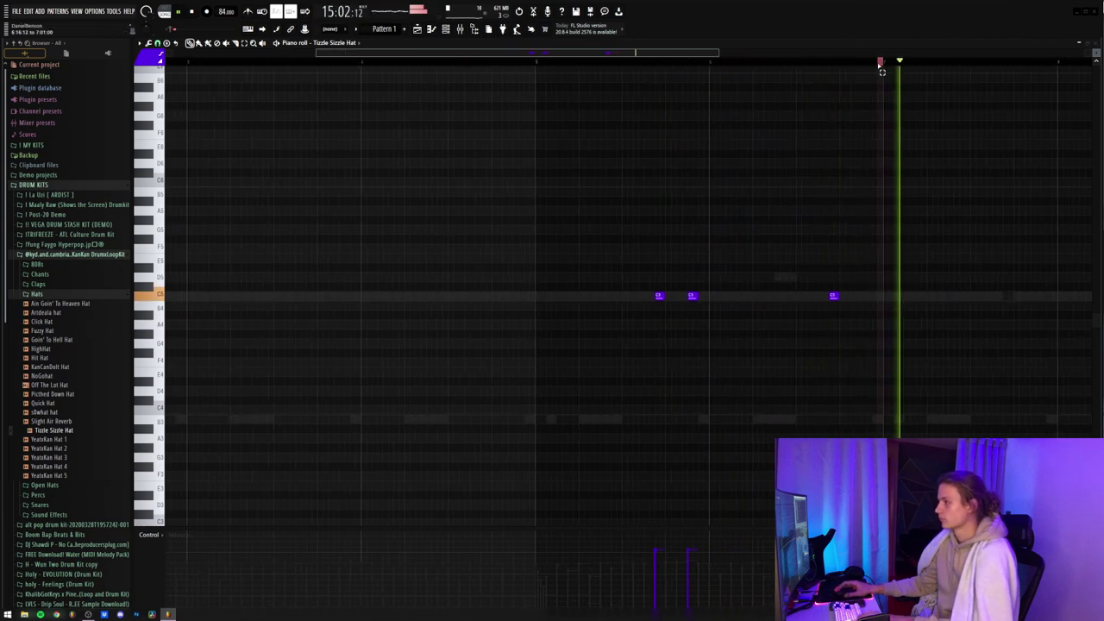
- Duplicate the Tizzle Sizzle Hat hits of bars 5 and 6 into bars 7 and 8, and play the result
{"action": "key", "text": "ctrl+b"}
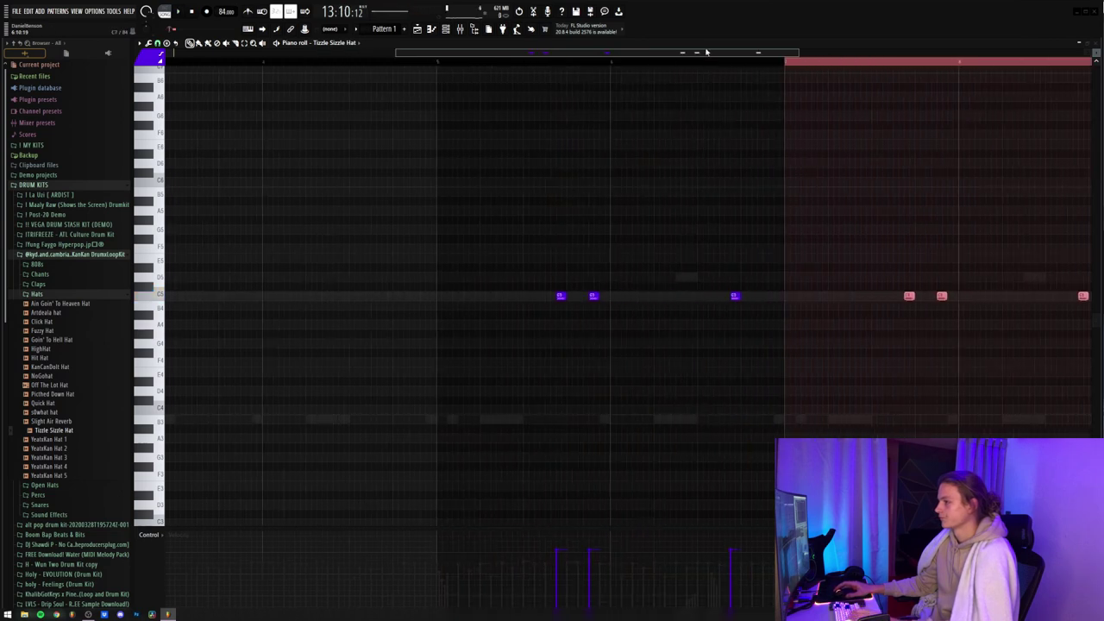
{"action": "key", "text": "space"}
{"action": "scroll", "coordinate": [713, 67], "scroll_direction": "down", "scroll_amount": 2}
{"action": "double_click", "coordinate": [715, 64]}
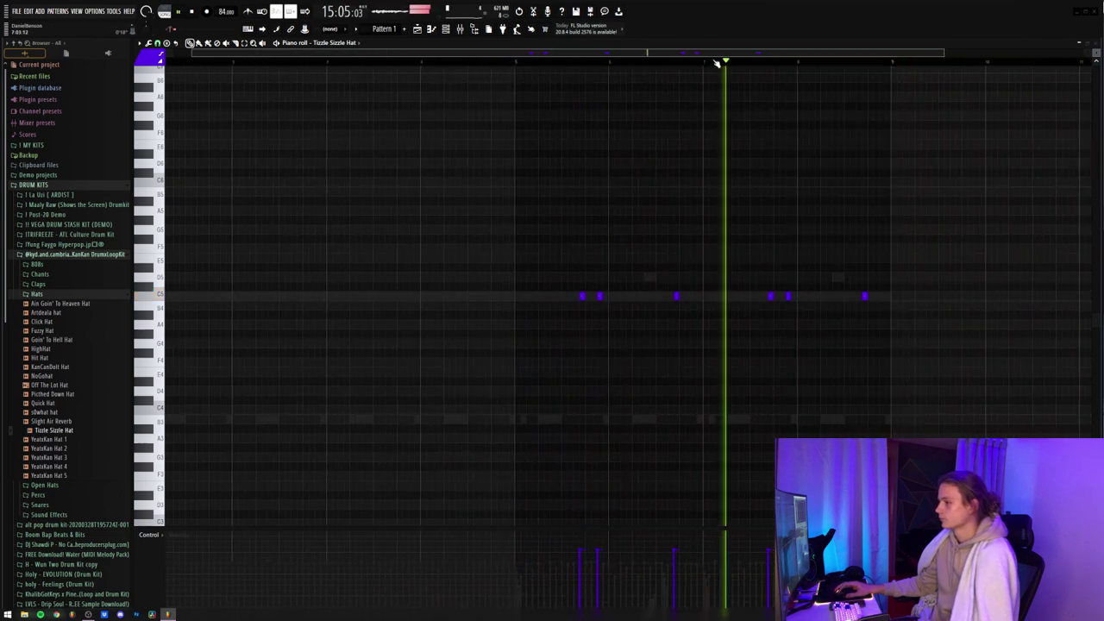
{"action": "left_click_drag", "start_coordinate": [550, 64], "coordinate": [576, 69]}
{"action": "scroll", "coordinate": [581, 62], "scroll_direction": "up", "scroll_amount": 2}
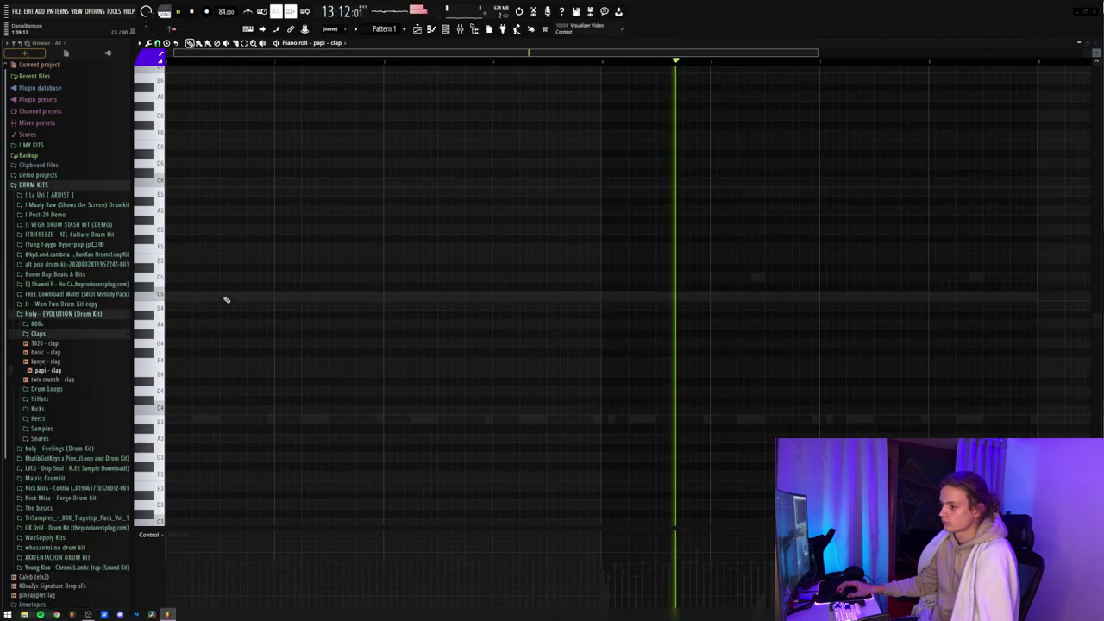
- Place a C5 papi - clap hit mid-way through bar 1, repeat it through bar 8 and delete the surplus hit in bar 9
{"action": "left_click", "coordinate": [223, 296]}
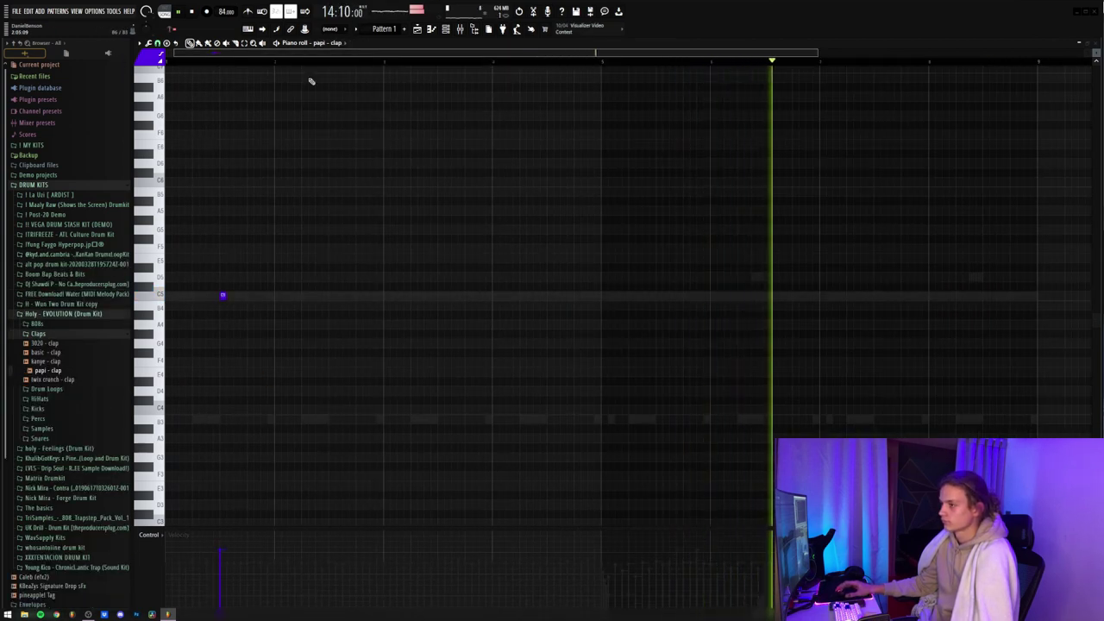
{"action": "key", "text": "ctrl+b"}
{"action": "key", "text": "ctrl+b"}
{"action": "key", "text": "ctrl+b"}
{"action": "key", "text": "ctrl+b"}
{"action": "key", "text": "ctrl+b"}
{"action": "key", "text": "ctrl+b"}
{"action": "key", "text": "ctrl+b"}
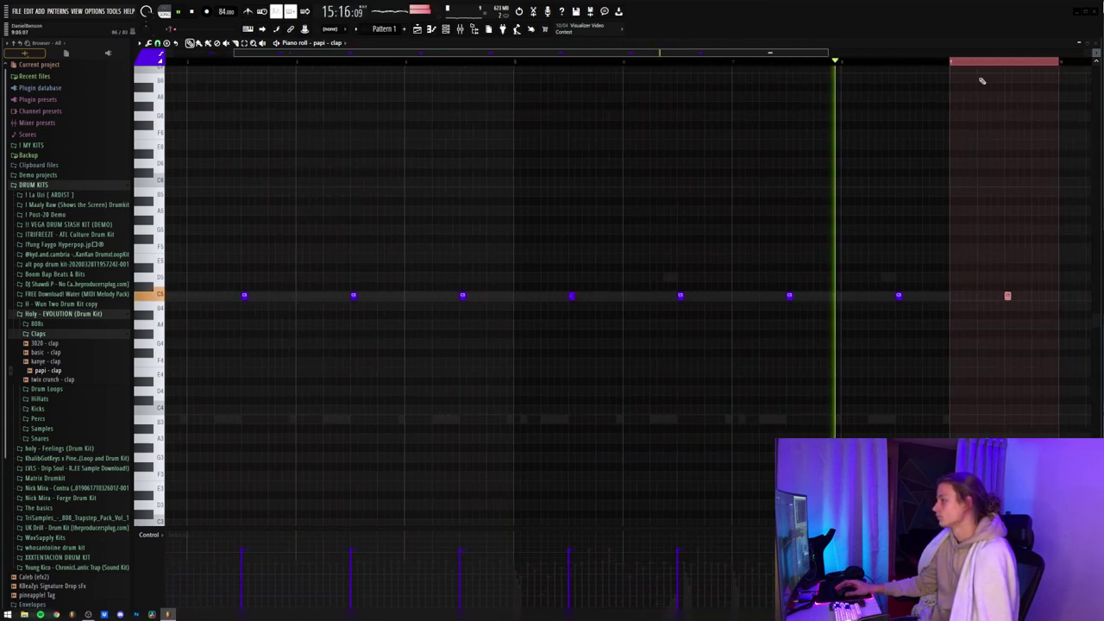
{"action": "key", "text": "Delete"}
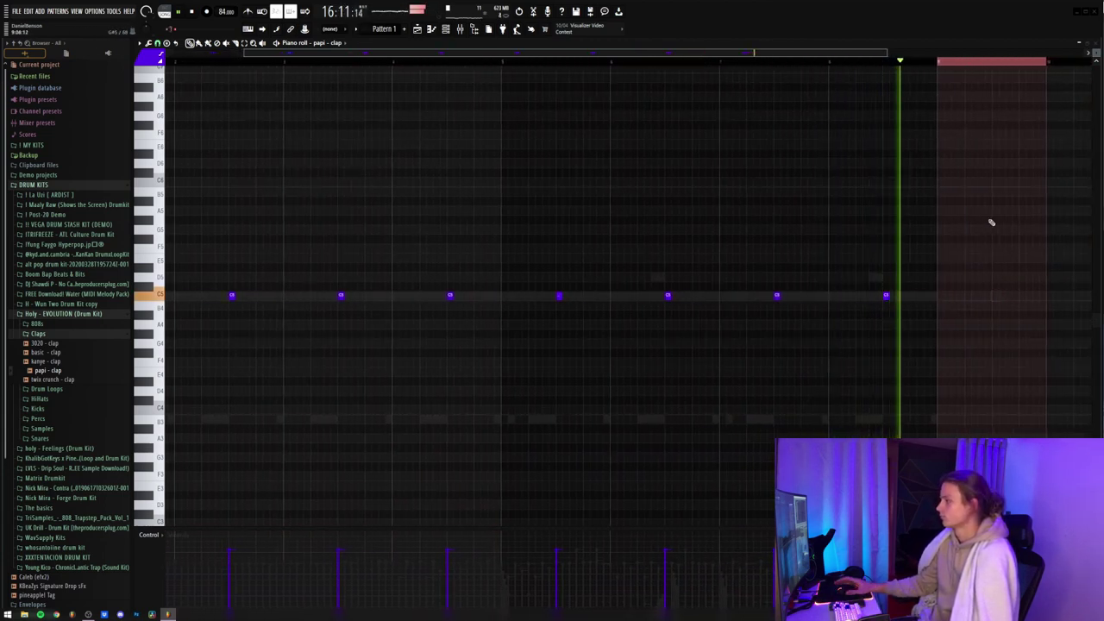
{"action": "scroll", "coordinate": [779, 66], "scroll_direction": "down", "scroll_amount": 2}
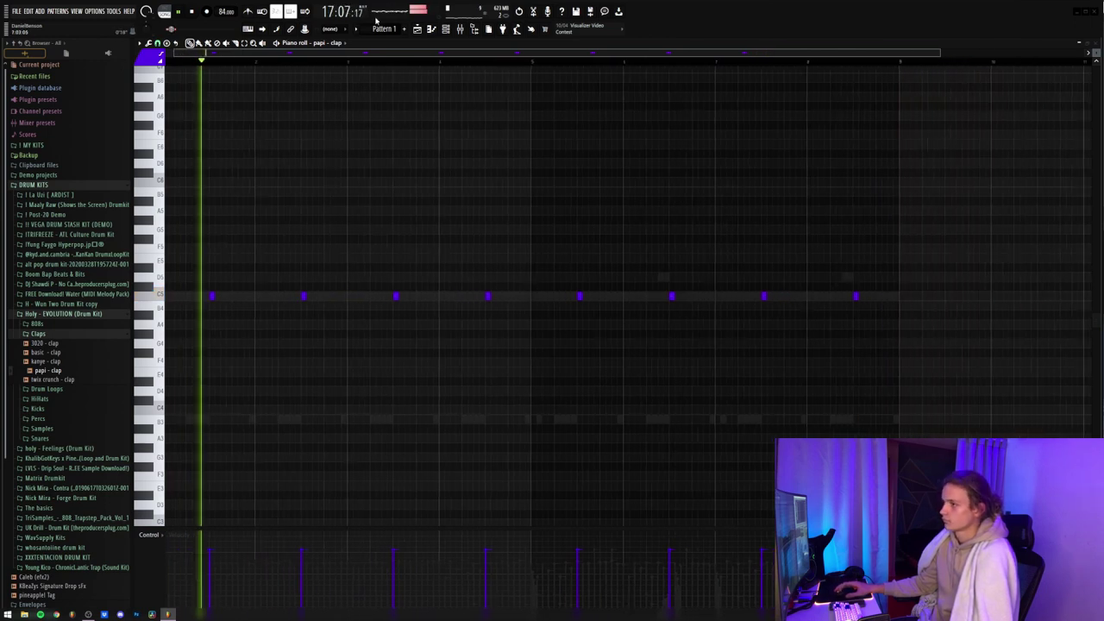
- Show all channels in the channel rack, and open and dismiss the Frequency ambient sample's channel window
{"action": "left_click", "coordinate": [447, 29]}
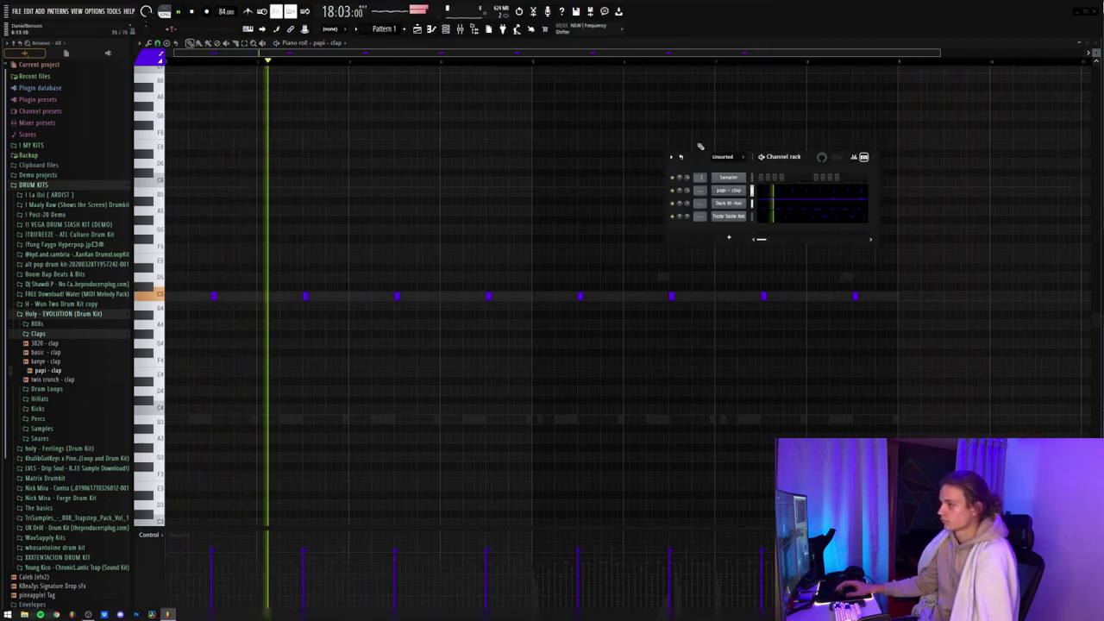
{"action": "left_click", "coordinate": [727, 157]}
{"action": "left_click", "coordinate": [727, 167]}
{"action": "left_click", "coordinate": [730, 192]}
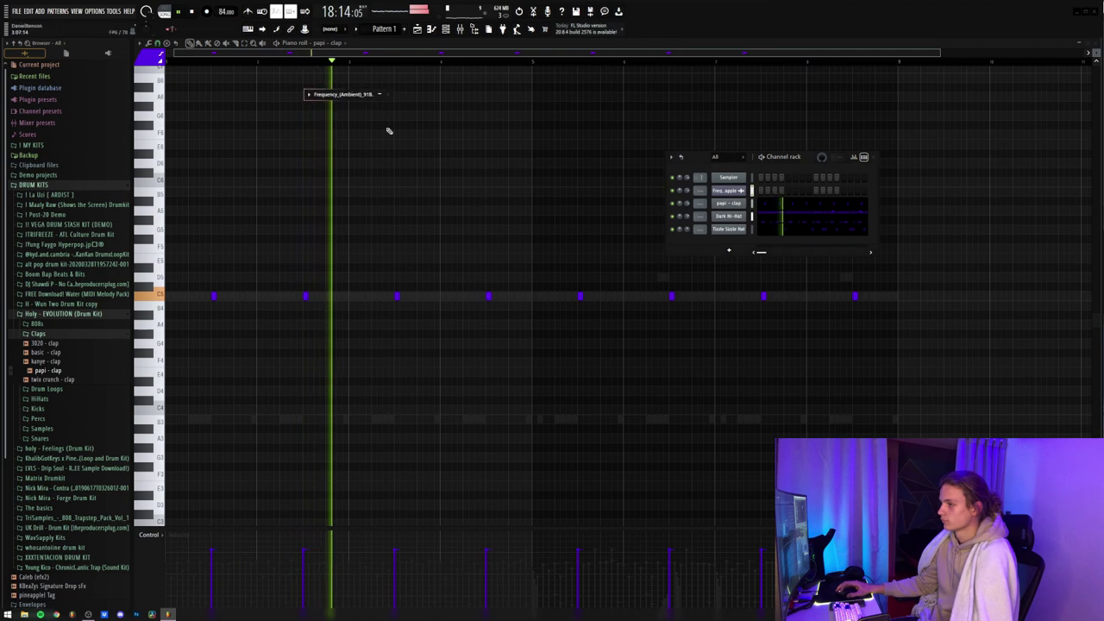
{"action": "left_click", "coordinate": [381, 95]}
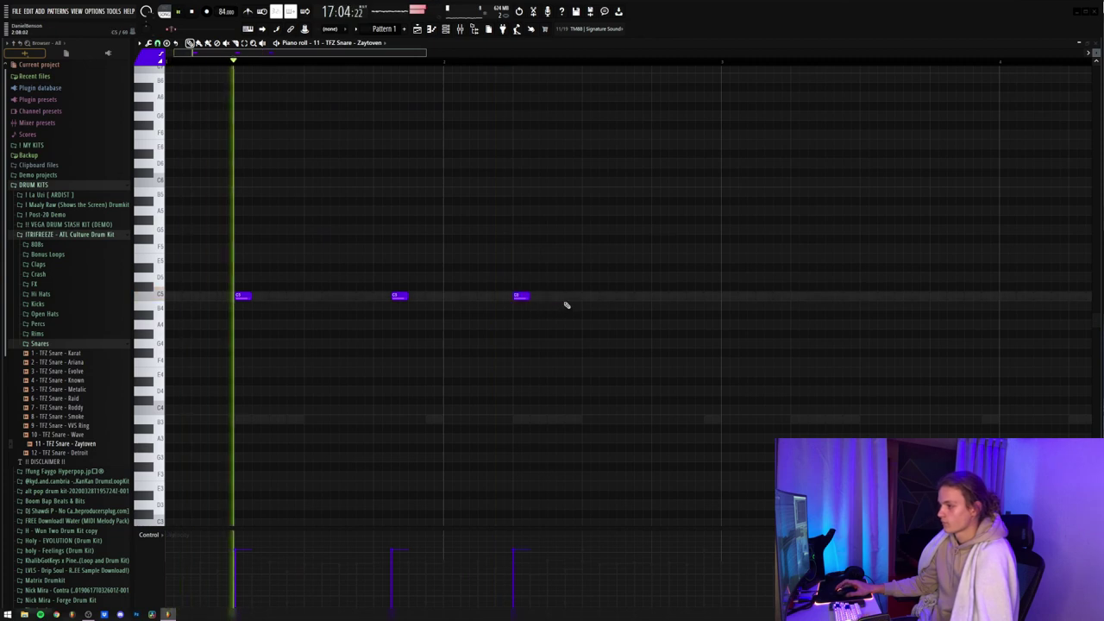
- Duplicate the three 11 - TFZ Snare - Zaytoven hits of bars 1 and 2 into bars 3 and 4
{"action": "key", "text": "ctrl+a"}
{"action": "key", "text": "ctrl+b"}
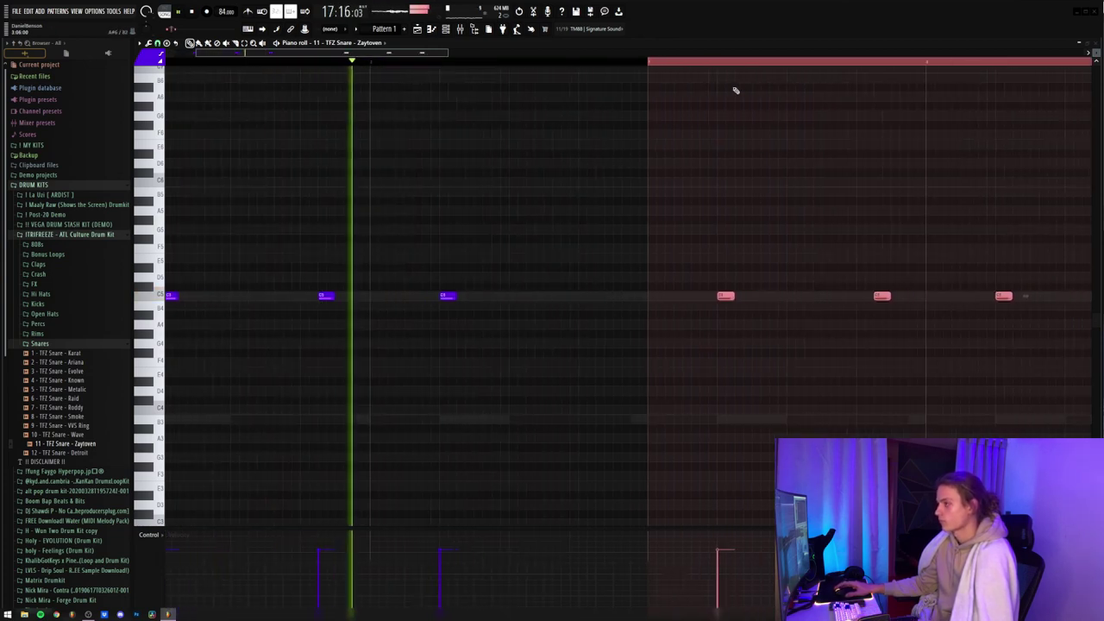
- Duplicate the 11 - TFZ Snare - Zaytoven hits of bars 1 to 4 into bars 5 to 8
{"action": "scroll", "coordinate": [653, 63], "scroll_direction": "down", "scroll_amount": 3}
{"action": "key", "text": "ctrl+a"}
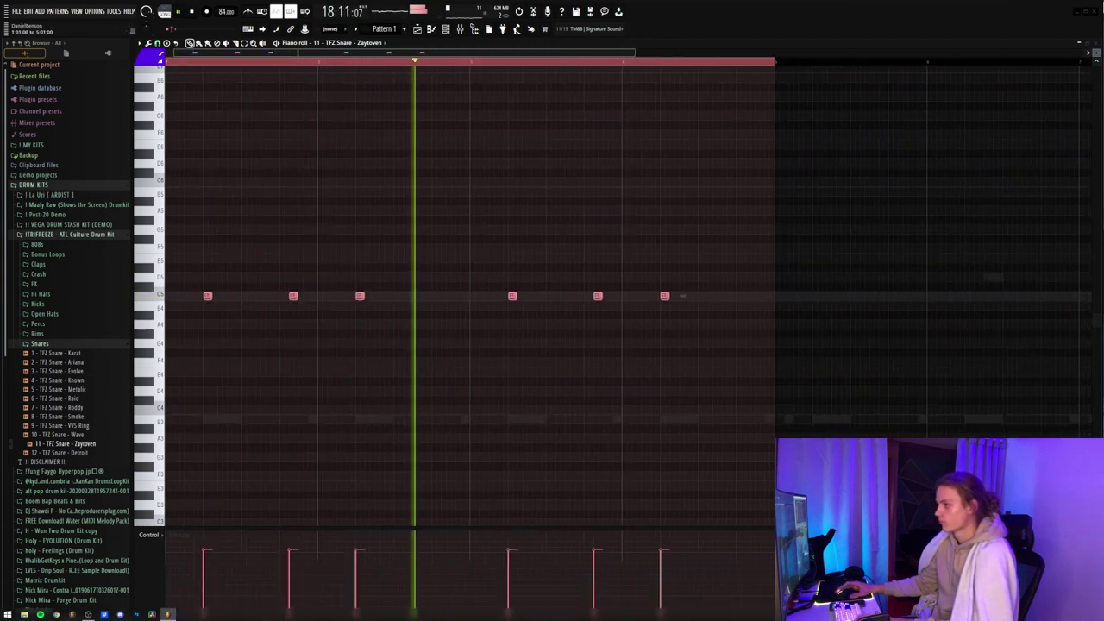
{"action": "key", "text": "ctrl+b"}
{"action": "scroll", "coordinate": [522, 67], "scroll_direction": "down", "scroll_amount": 4}
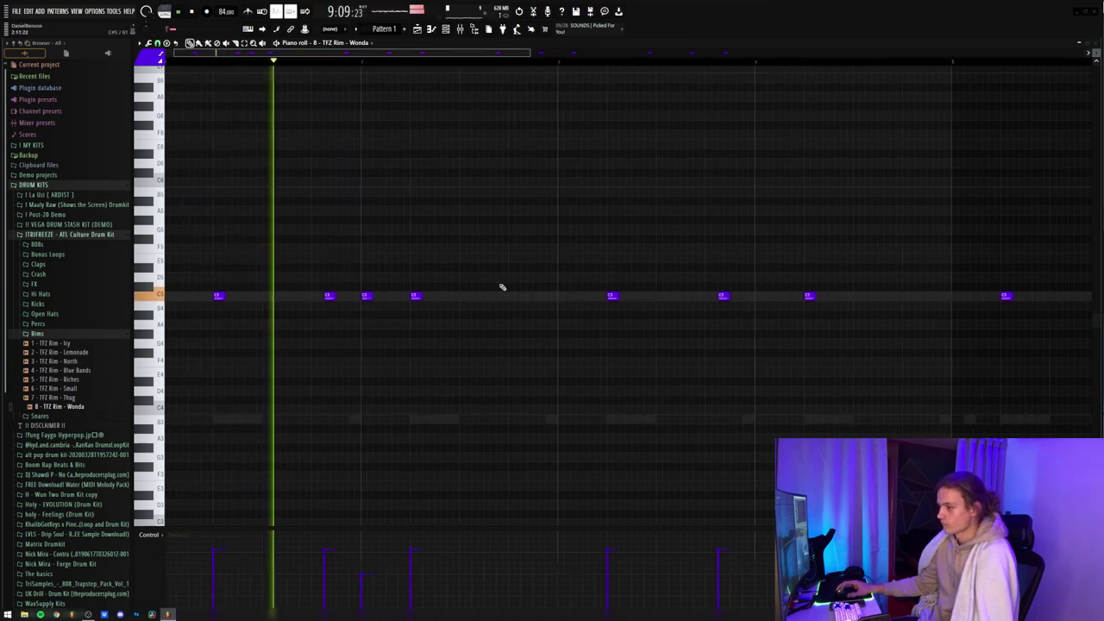
- Add a C5 hit late in bar 2 of the 8 - TFZ Rim - Wonda pattern and look over the remaining bars
{"action": "left_click", "coordinate": [523, 296]}
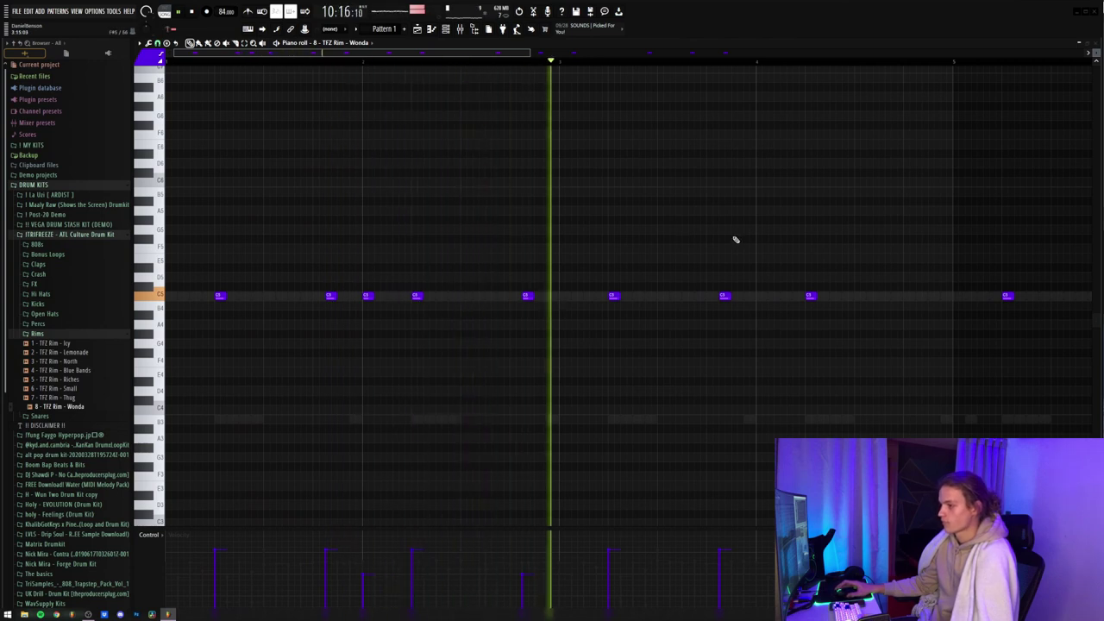
{"action": "scroll", "coordinate": [599, 64], "scroll_direction": "down", "scroll_amount": 3}
{"action": "scroll", "coordinate": [598, 54], "scroll_direction": "down", "scroll_amount": 2}
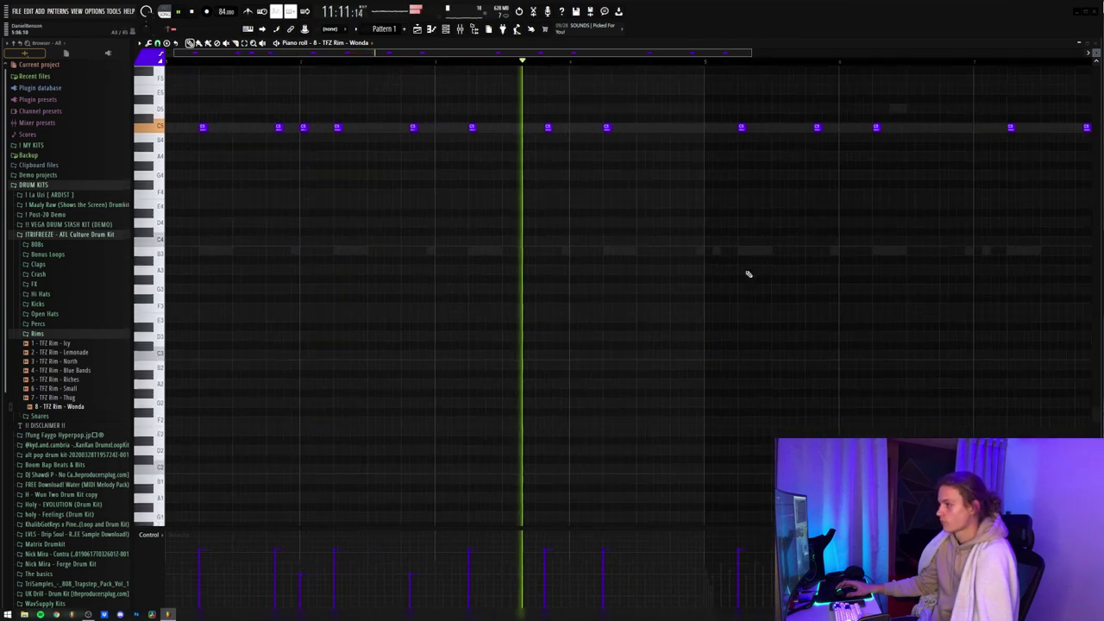
{"action": "scroll", "coordinate": [990, 228], "scroll_direction": "up", "scroll_amount": 3}
{"action": "scroll", "coordinate": [630, 67], "scroll_direction": "down", "scroll_amount": 2}
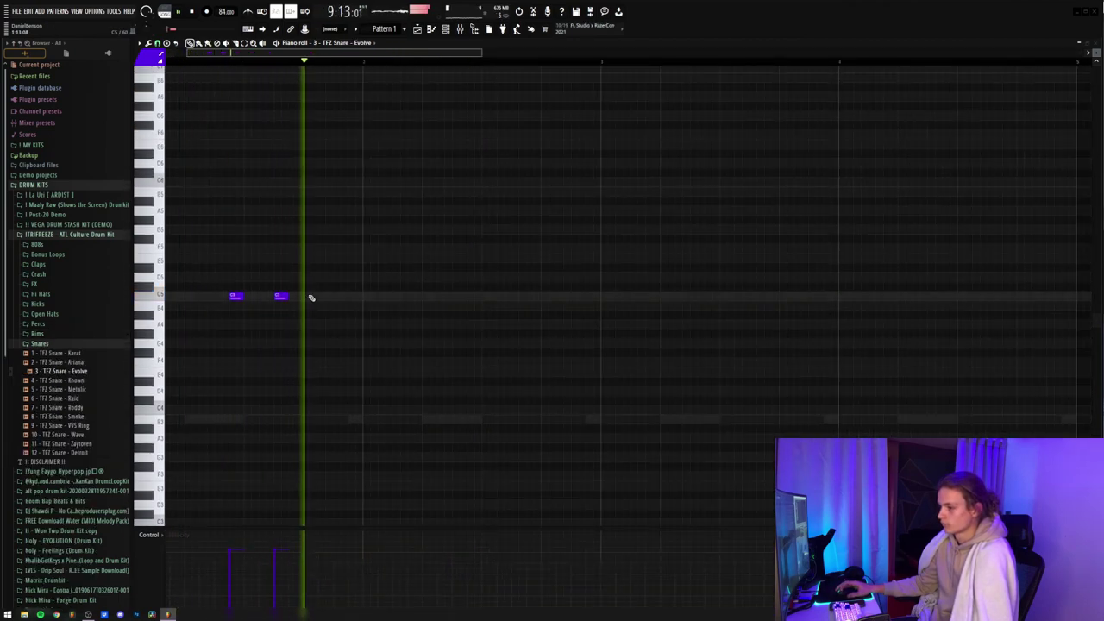
- Lower the velocity of the second 3 - TFZ Snare - Evolve hit and repeat the two-hit figure every two bars through bar 8
{"action": "left_click_drag", "start_coordinate": [316, 275], "coordinate": [279, 305]}
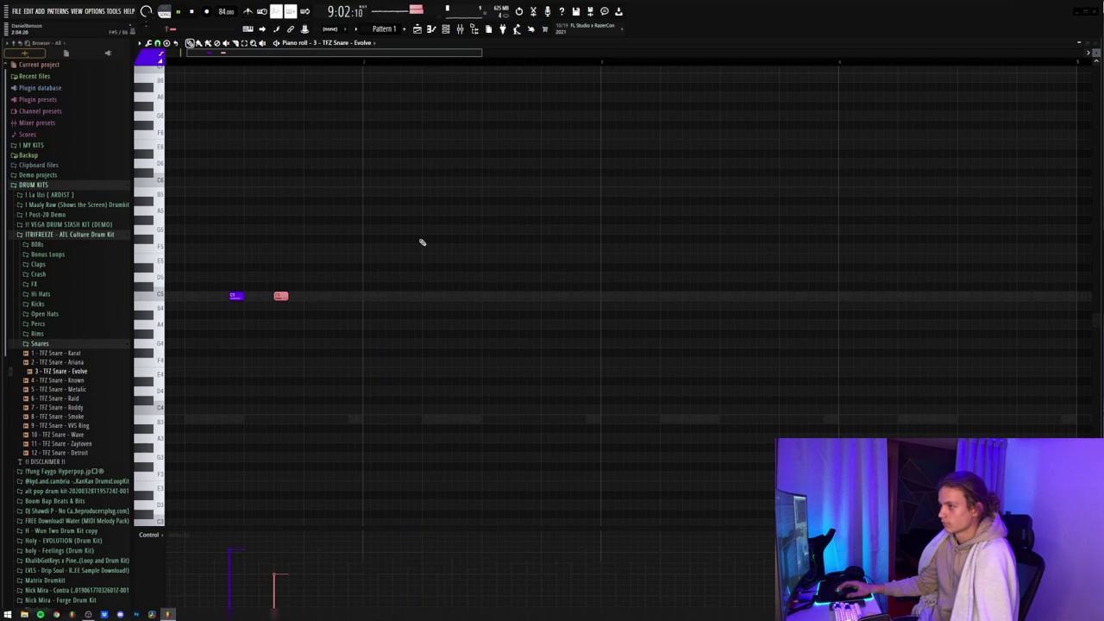
{"action": "scroll", "coordinate": [390, 66], "scroll_direction": "down", "scroll_amount": 2}
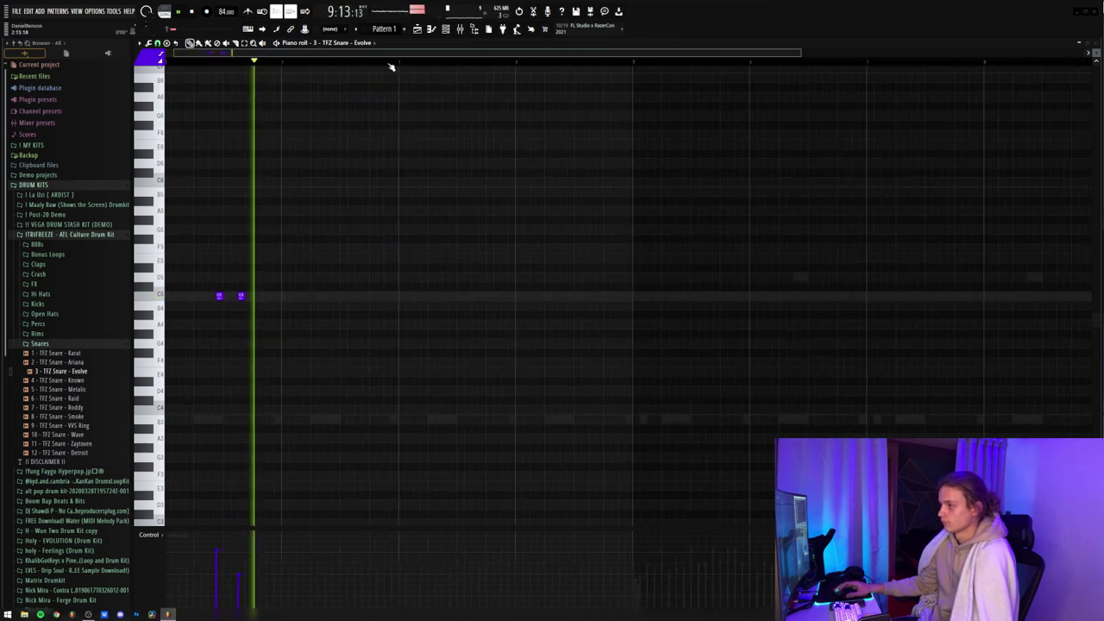
{"action": "left_click_drag", "start_coordinate": [392, 65], "coordinate": [168, 65]}
{"action": "key", "text": "ctrl+b"}
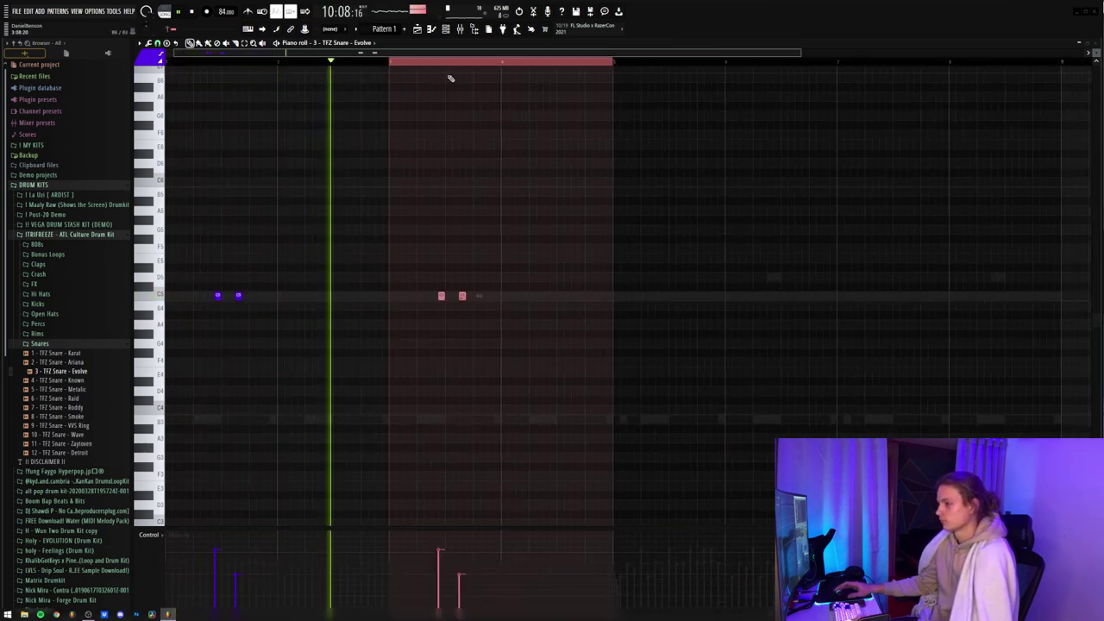
{"action": "left_click_drag", "start_coordinate": [613, 64], "coordinate": [165, 65]}
{"action": "key", "text": "ctrl+b"}
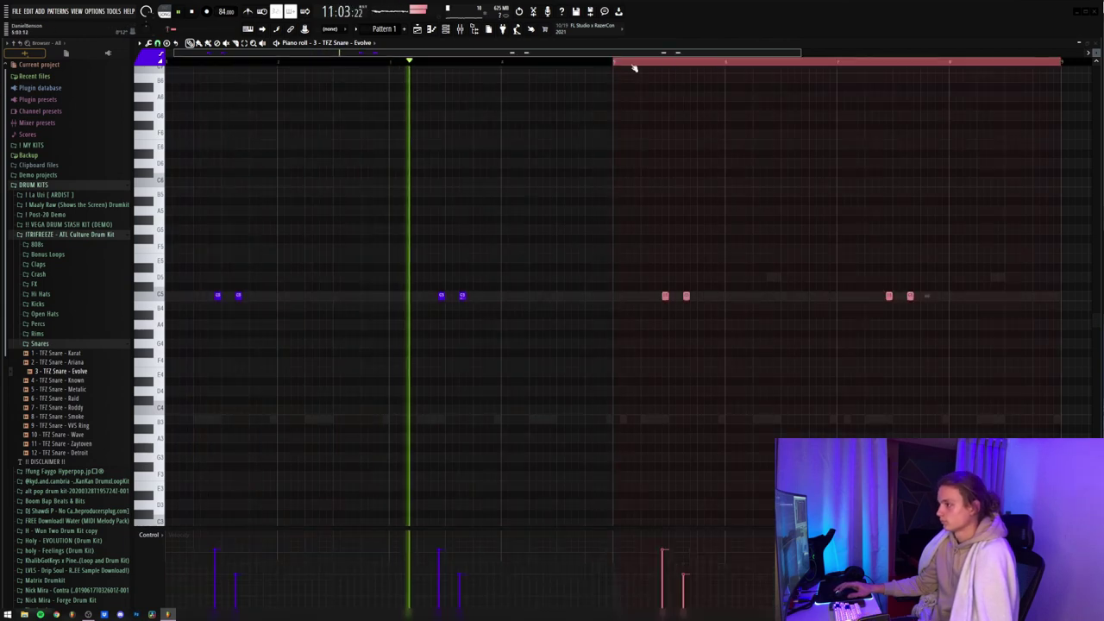
{"action": "key", "text": "ctrl+d"}
- Open the shawty got a thumper v3 - kick notes and copy the four hits of bars 1 and 2 through bar 8
{"action": "left_click", "coordinate": [446, 29]}
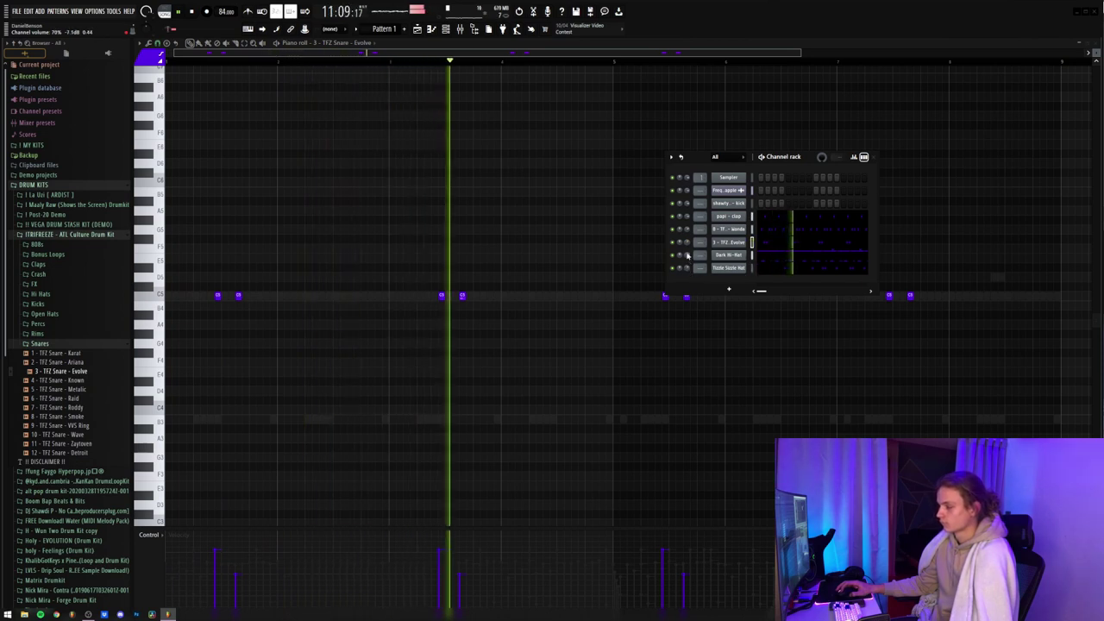
{"action": "right_click", "coordinate": [749, 203]}
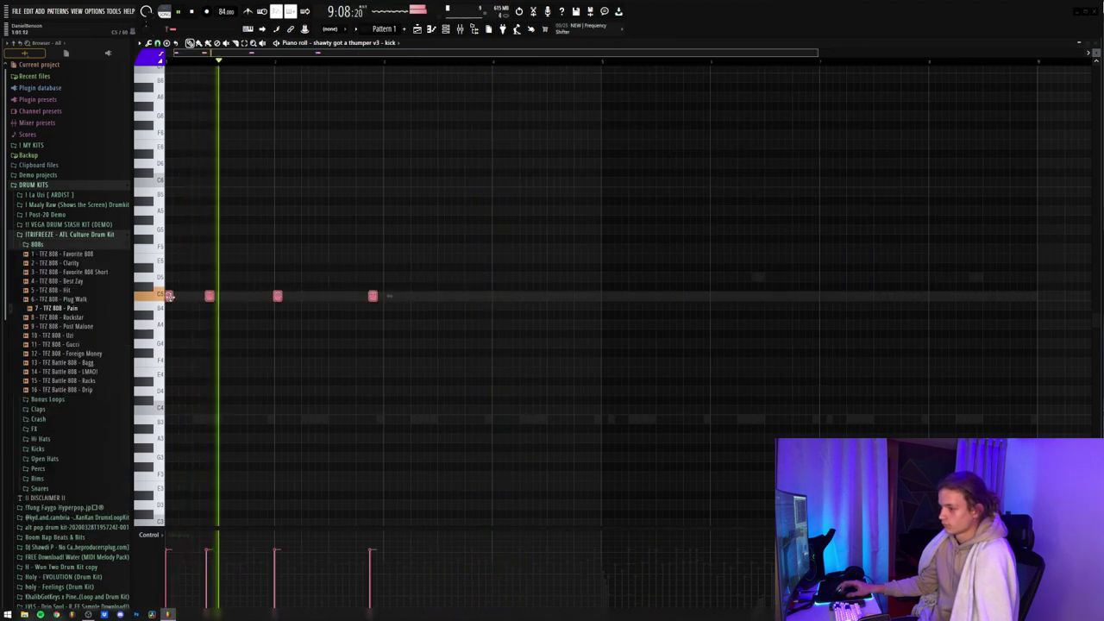
{"action": "left_click_drag", "start_coordinate": [170, 296], "coordinate": [387, 302]}
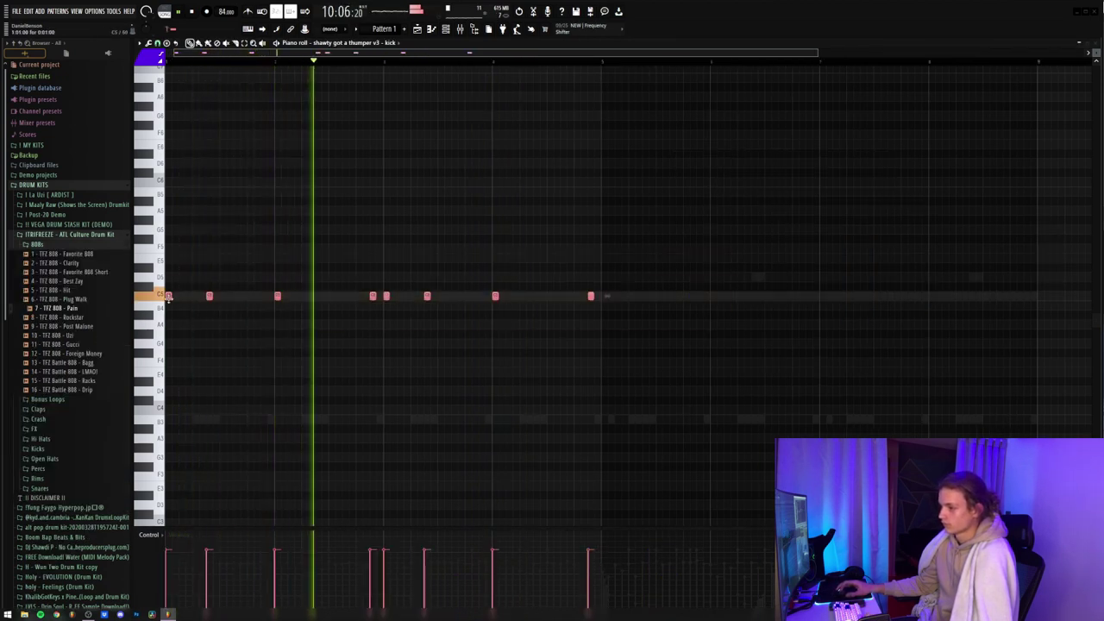
{"action": "mouse_move", "coordinate": [169, 297]}
{"action": "left_mouse_down"}
{"action": "mouse_move", "coordinate": [562, 313]}
{"action": "mouse_move", "coordinate": [604, 296]}
{"action": "left_mouse_up"}
{"action": "key", "text": "ctrl+d"}
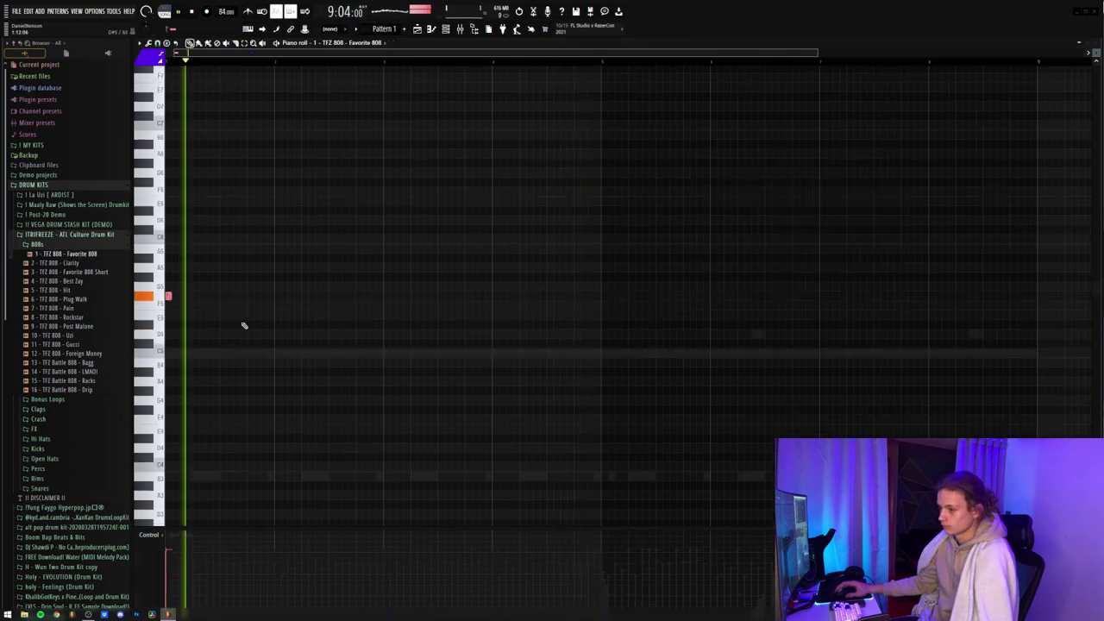
- Place the remaining F#5 notes of 1 - TFZ 808 - Favorite 808 in bars 1 and 2, and lengthen all of them to join end to end
{"action": "left_click", "coordinate": [233, 296]}
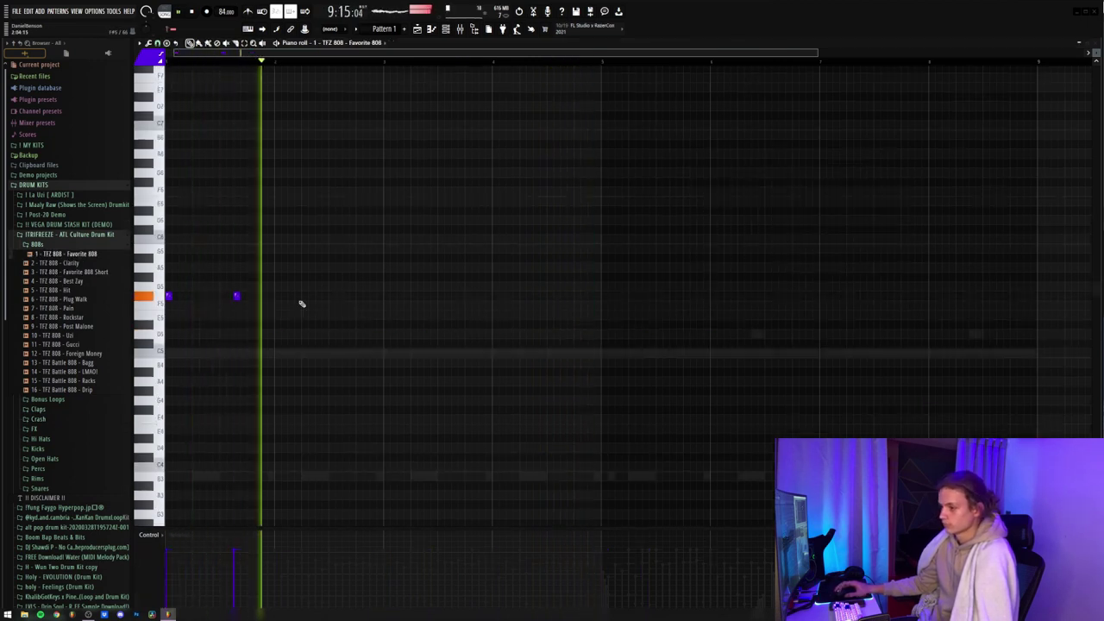
{"action": "left_click", "coordinate": [358, 295]}
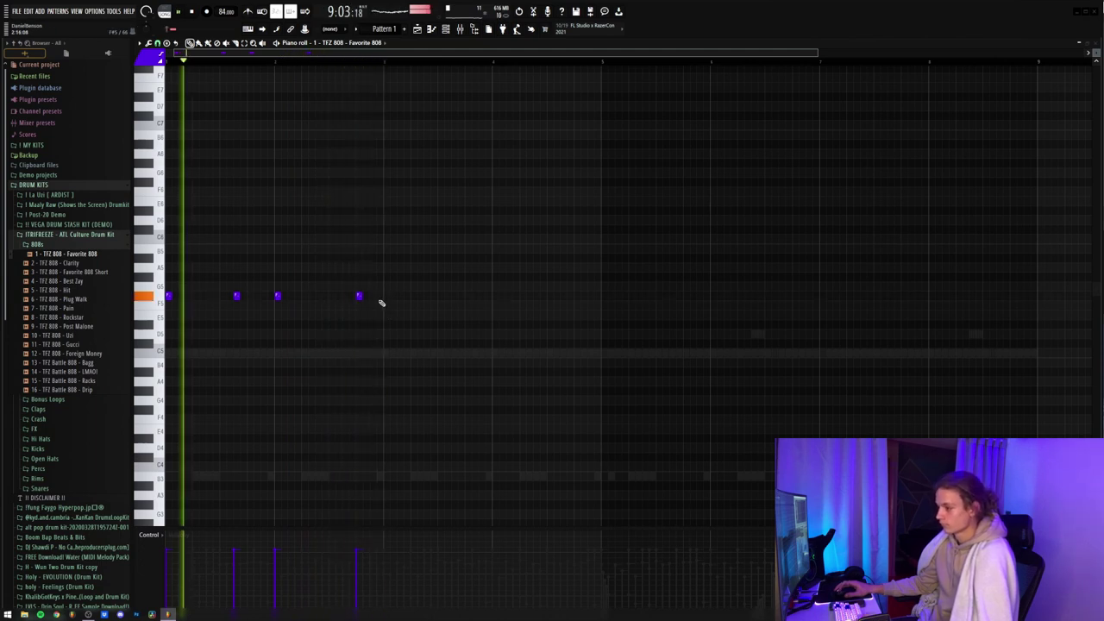
{"action": "key", "text": "ctrl+a"}
{"action": "key", "text": "ctrl+l"}
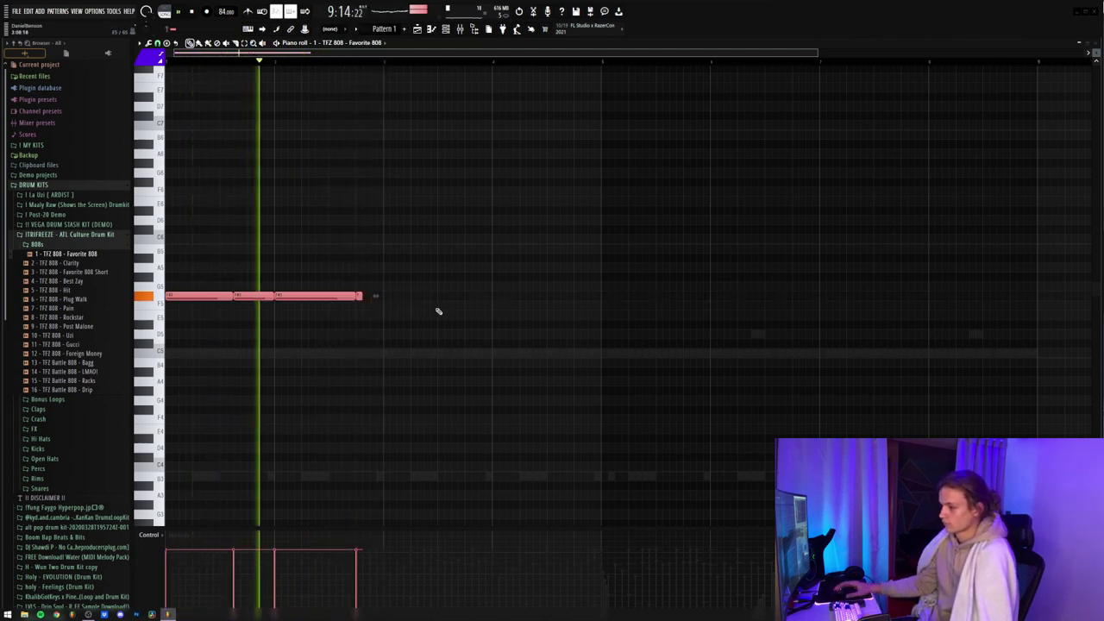
{"action": "left_click", "coordinate": [376, 295]}
{"action": "left_click_drag", "start_coordinate": [361, 295], "coordinate": [387, 296]}
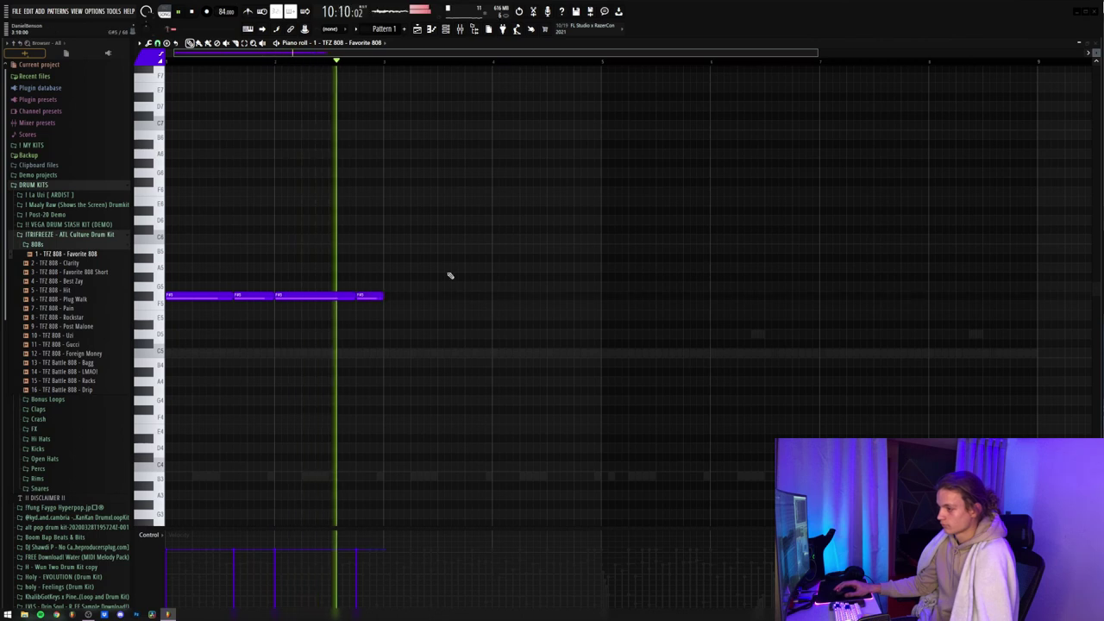
- Duplicate the F#5 808 notes of bars 1 and 2 into bars 3 and 4, transposed down one semitone to F5
{"action": "key", "text": "ctrl+a"}
{"action": "key", "text": "ctrl+b"}
{"action": "key", "text": "Down"}
{"action": "key", "text": "ctrl+d"}
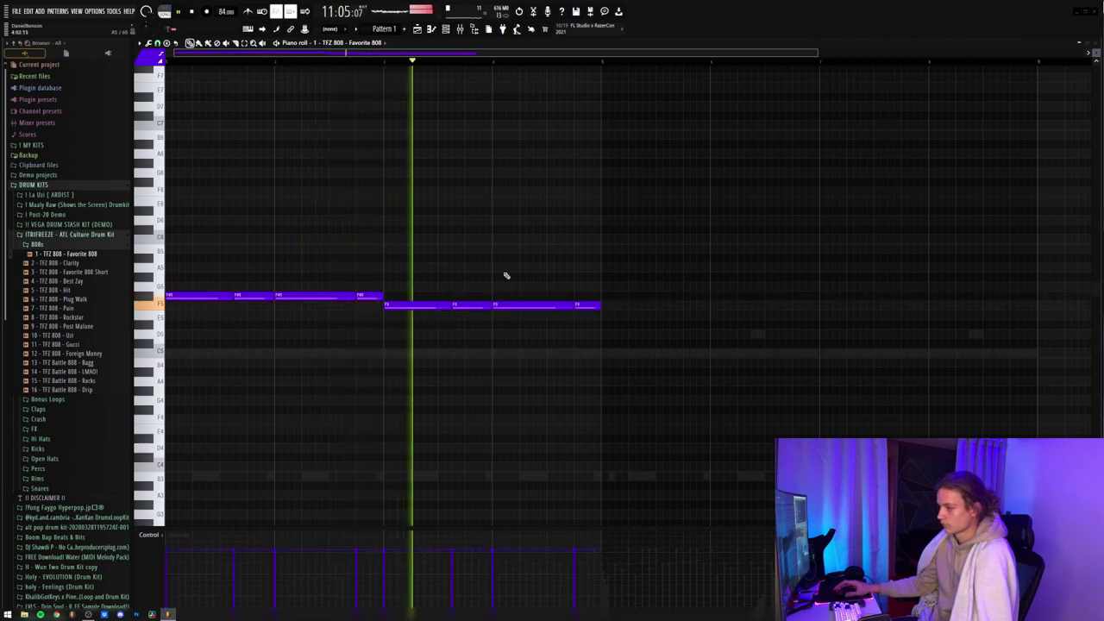
- Try raising the long F5 808 note at the start of bar 4 by an octave
{"action": "left_click_drag", "start_coordinate": [554, 295], "coordinate": [509, 320]}
{"action": "key", "text": "ctrl+Up"}
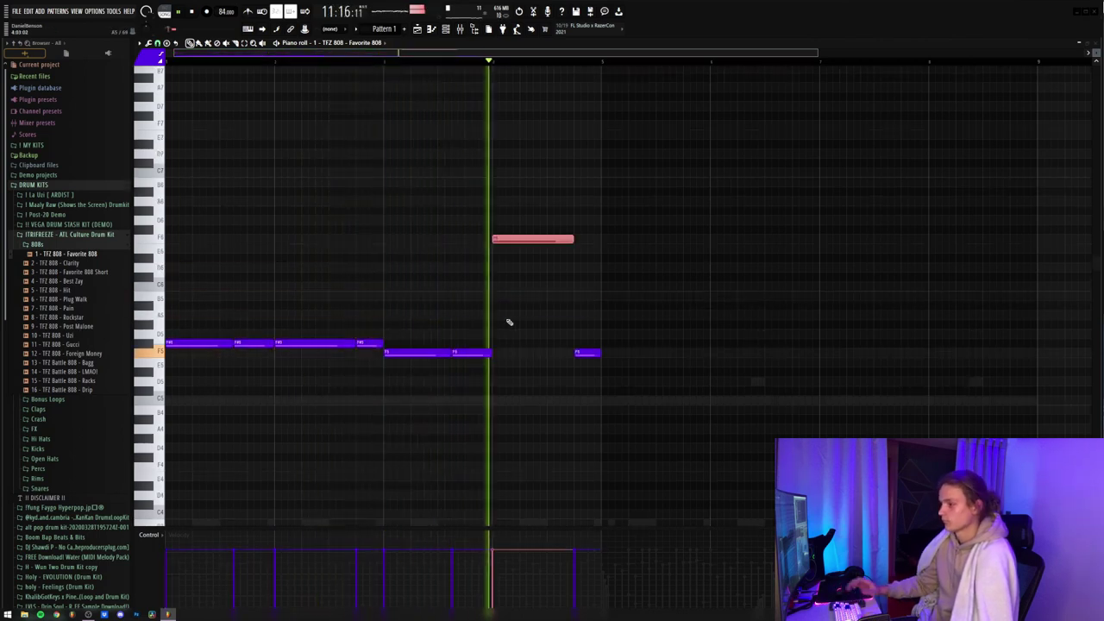
{"action": "key", "text": "ctrl+d"}
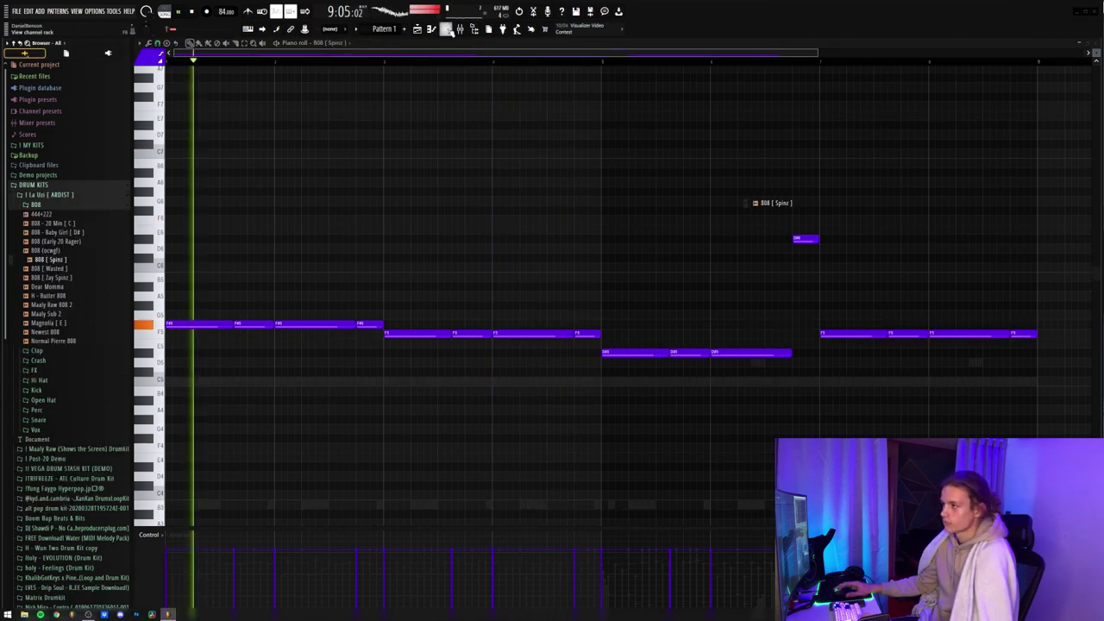
- Fade out the end of the 808 [ Spinz ] sample and shape its volume envelope with a long hold
{"action": "key", "text": "F6"}
{"action": "left_click", "coordinate": [730, 204]}
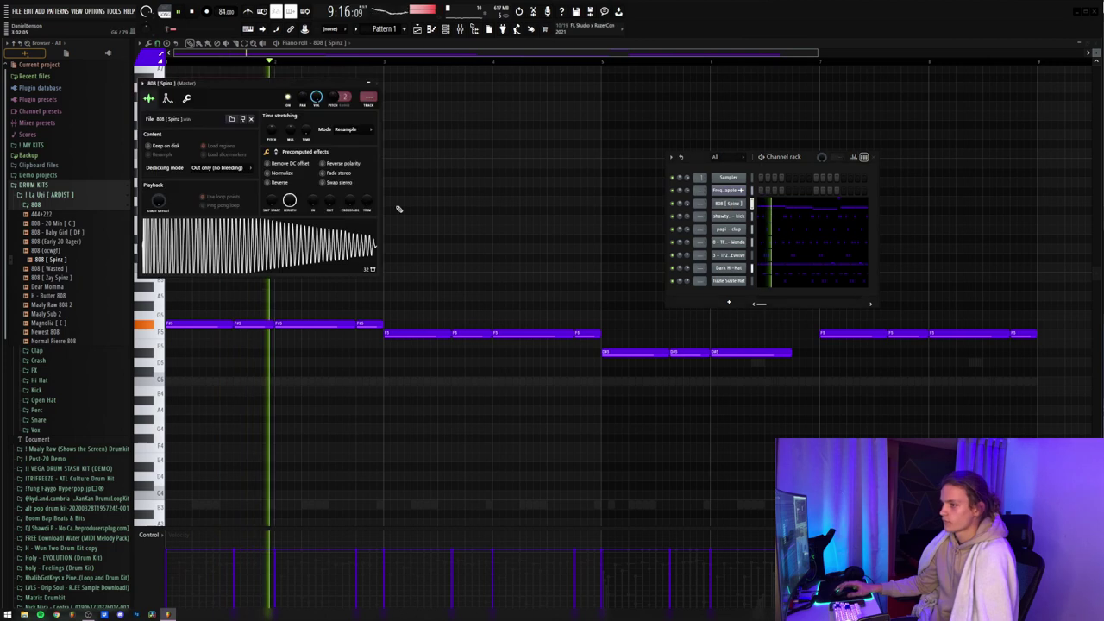
{"action": "left_click_drag", "start_coordinate": [332, 206], "coordinate": [332, 198]}
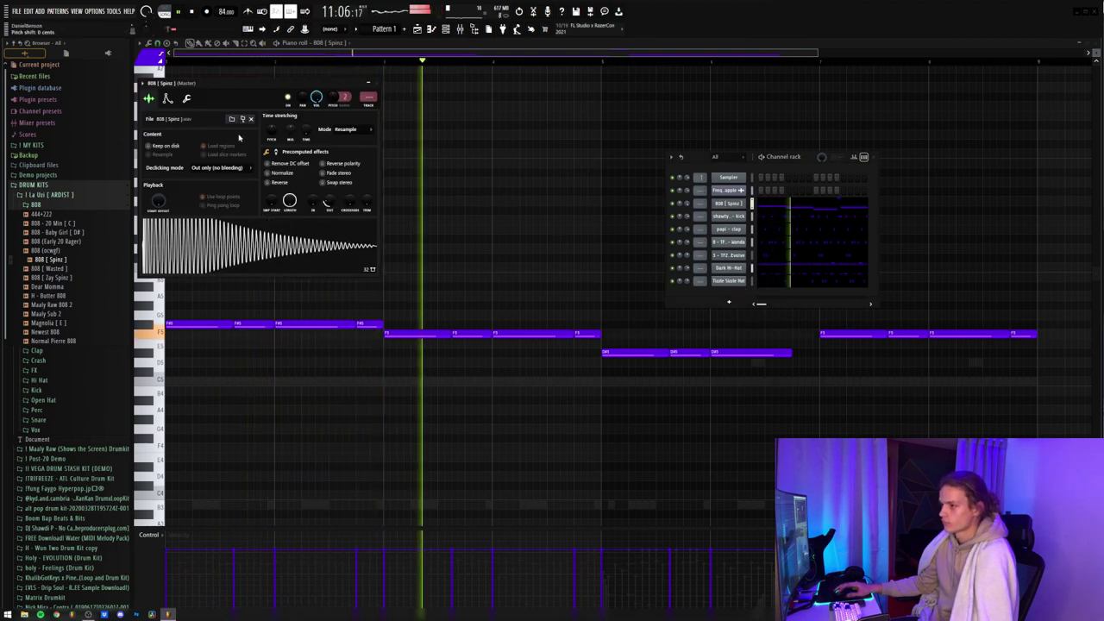
{"action": "left_click", "coordinate": [167, 98]}
{"action": "left_click_drag", "start_coordinate": [180, 184], "coordinate": [224, 207]}
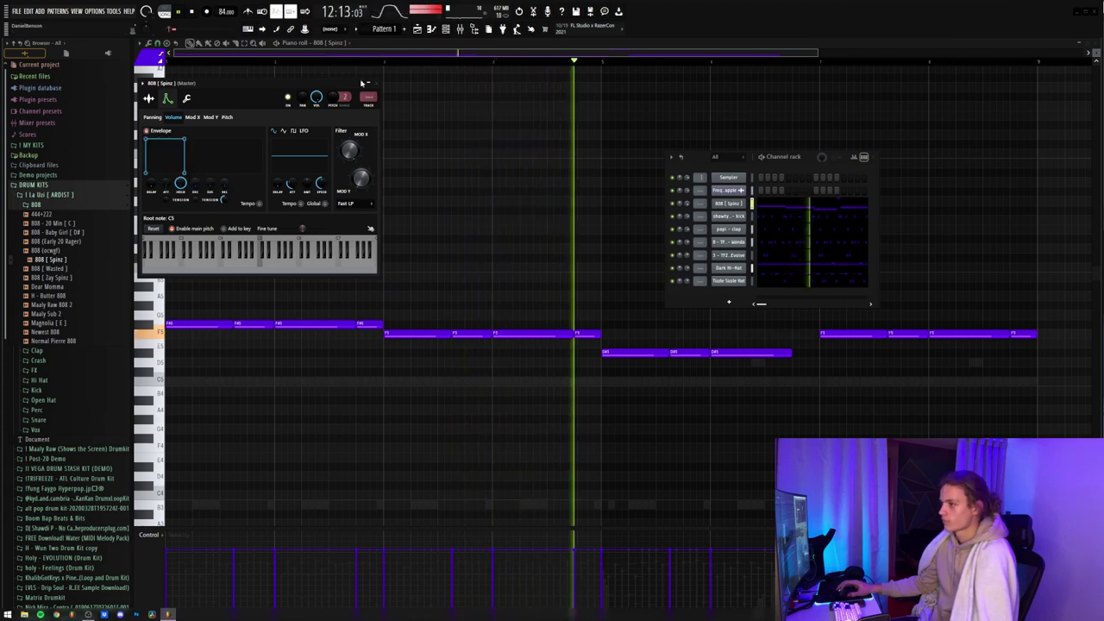
{"action": "left_click", "coordinate": [368, 83]}
{"action": "key", "text": "F6"}
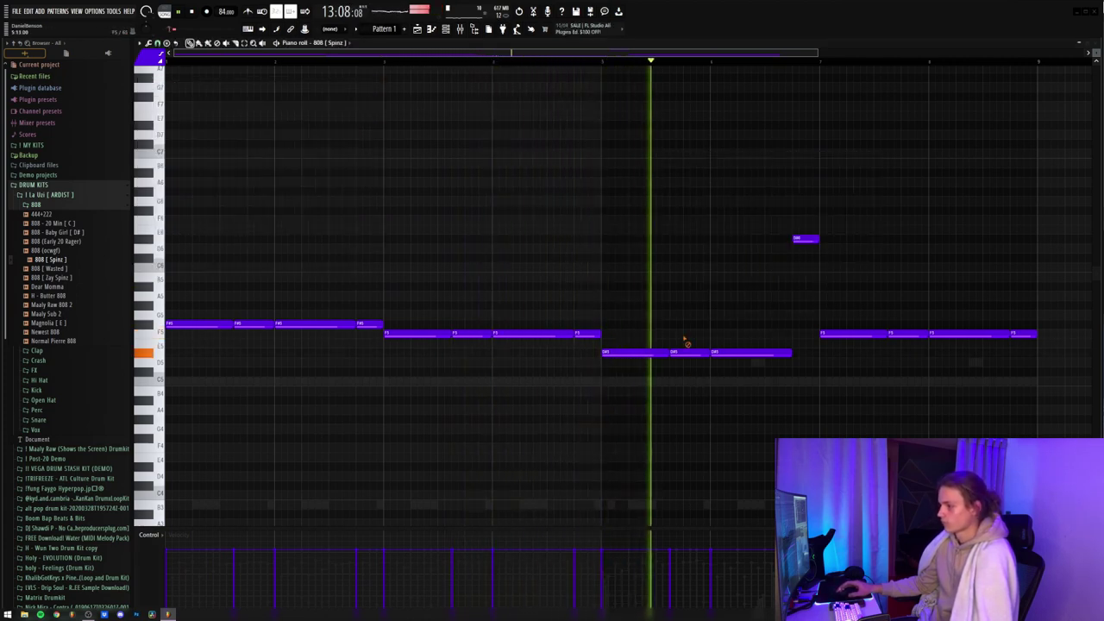
- Raise the D#5 808 note at the start of bar 6 by an octave to D#6, and play the bass line
{"action": "right_click", "coordinate": [684, 350]}
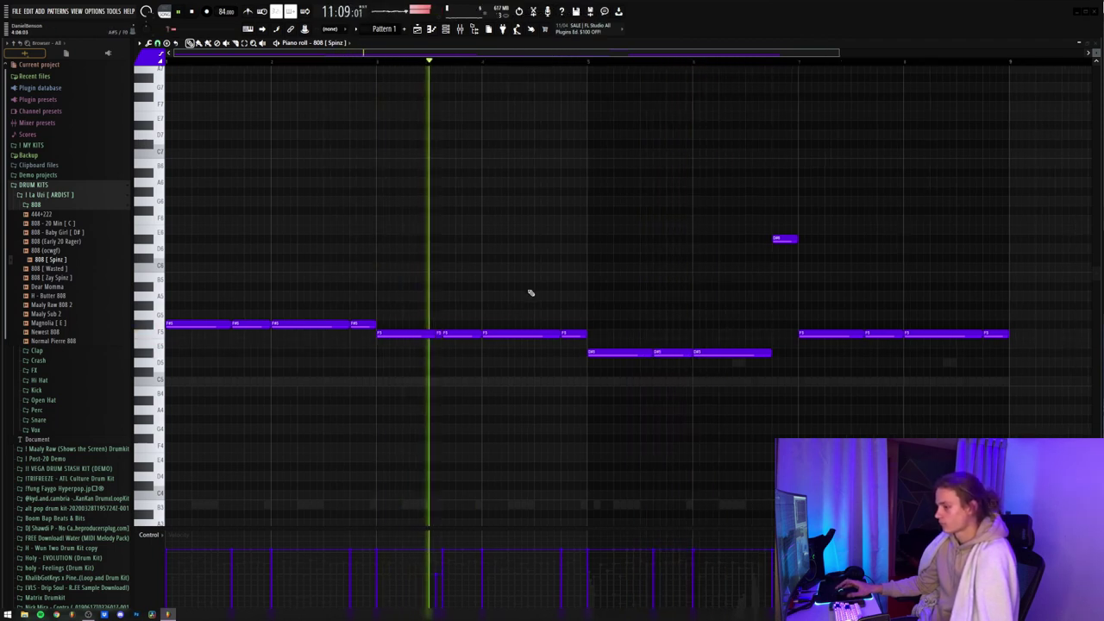
{"action": "left_click", "coordinate": [718, 354]}
{"action": "key", "text": "ctrl+Up"}
{"action": "left_click", "coordinate": [755, 285], "text": "ctrl"}
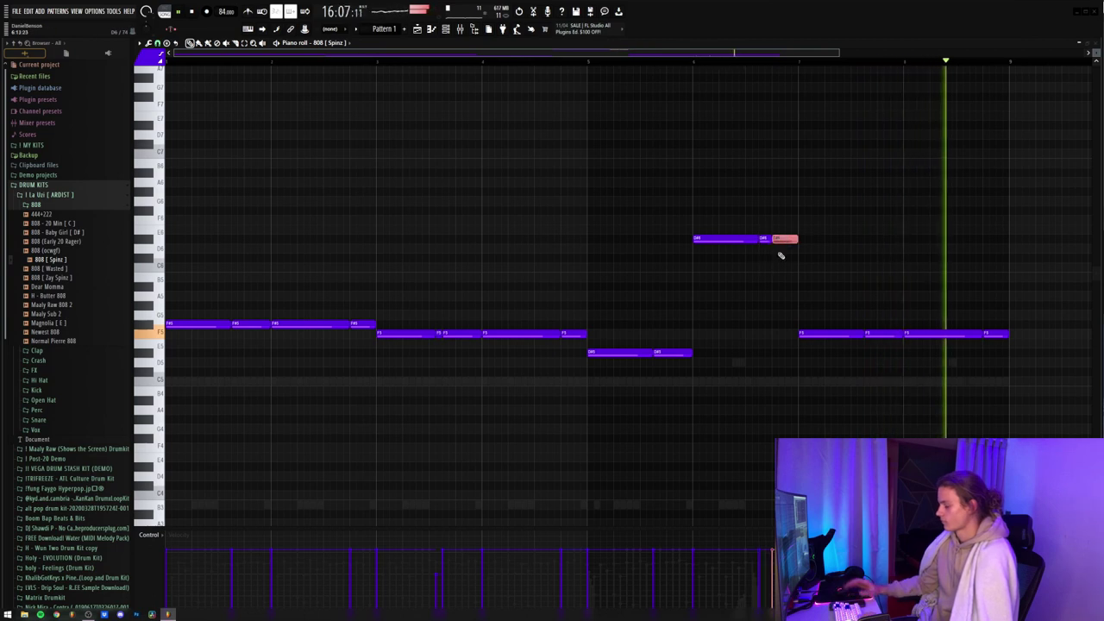
{"action": "key", "text": "space"}
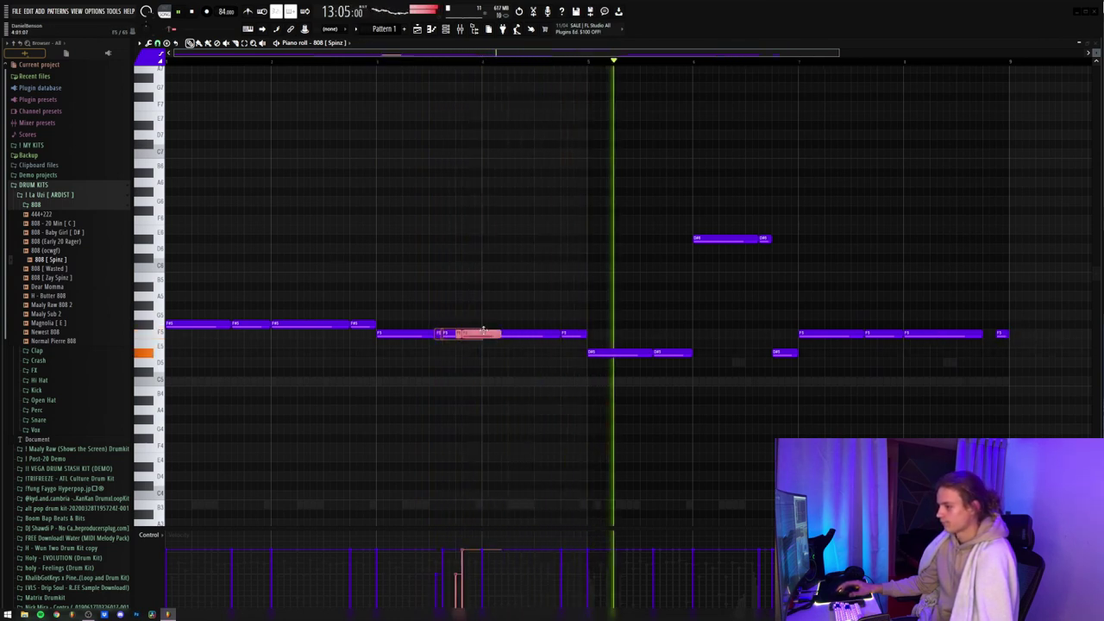
- Drop the short 808 note midway through bar 7 by an octave to F4
{"action": "left_click_drag", "start_coordinate": [878, 333], "coordinate": [878, 323]}
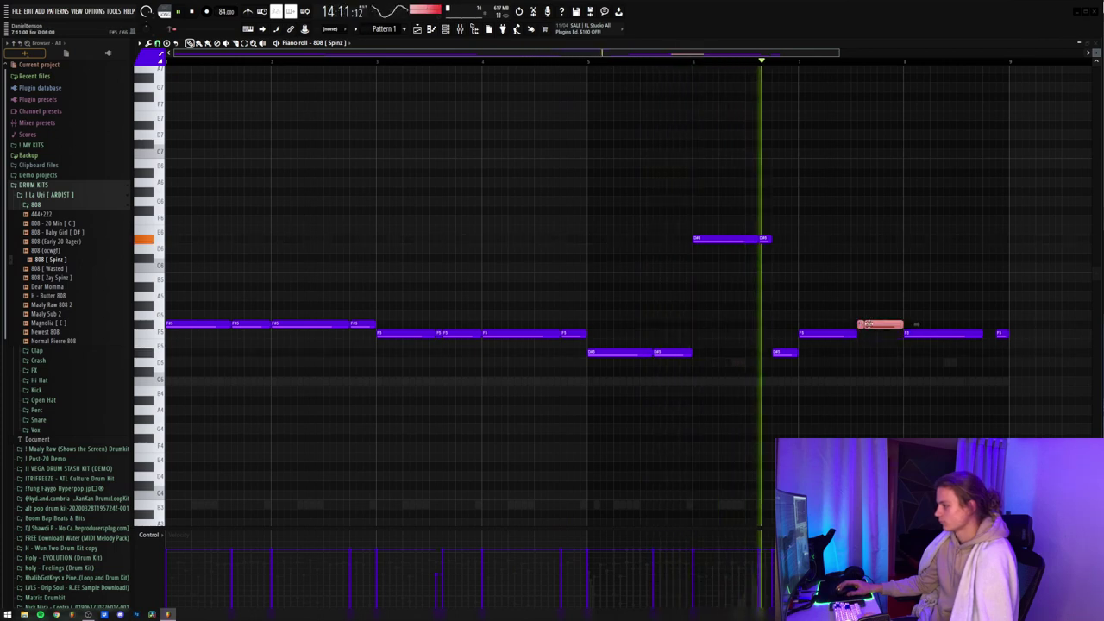
{"action": "left_click_drag", "start_coordinate": [867, 324], "coordinate": [868, 335]}
{"action": "key", "text": "ctrl+Down"}
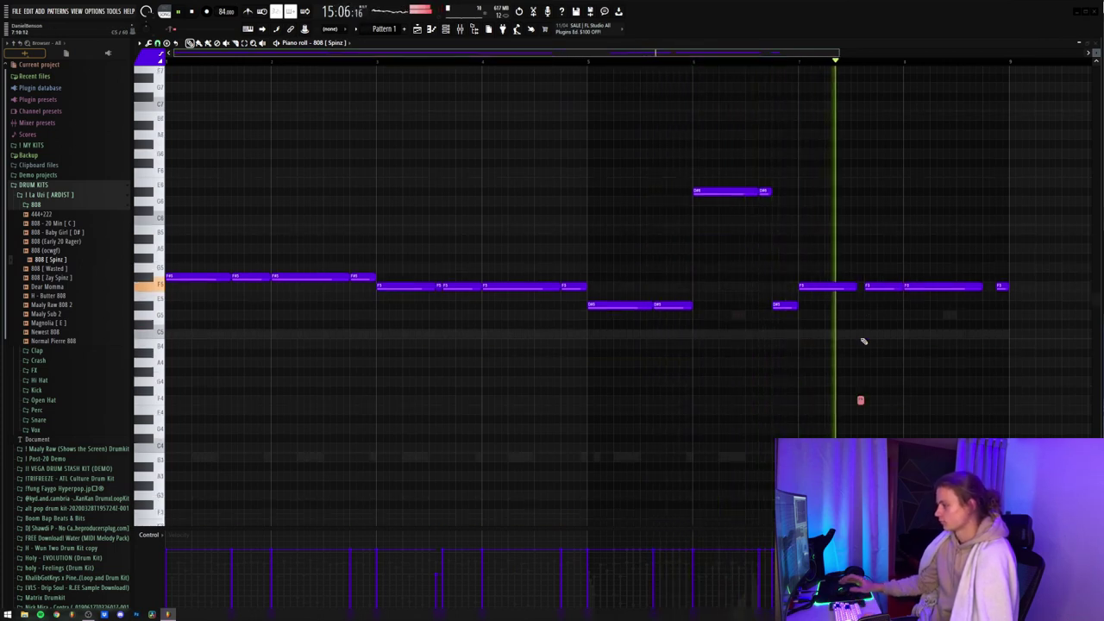
{"action": "left_click", "coordinate": [931, 331], "text": "ctrl"}
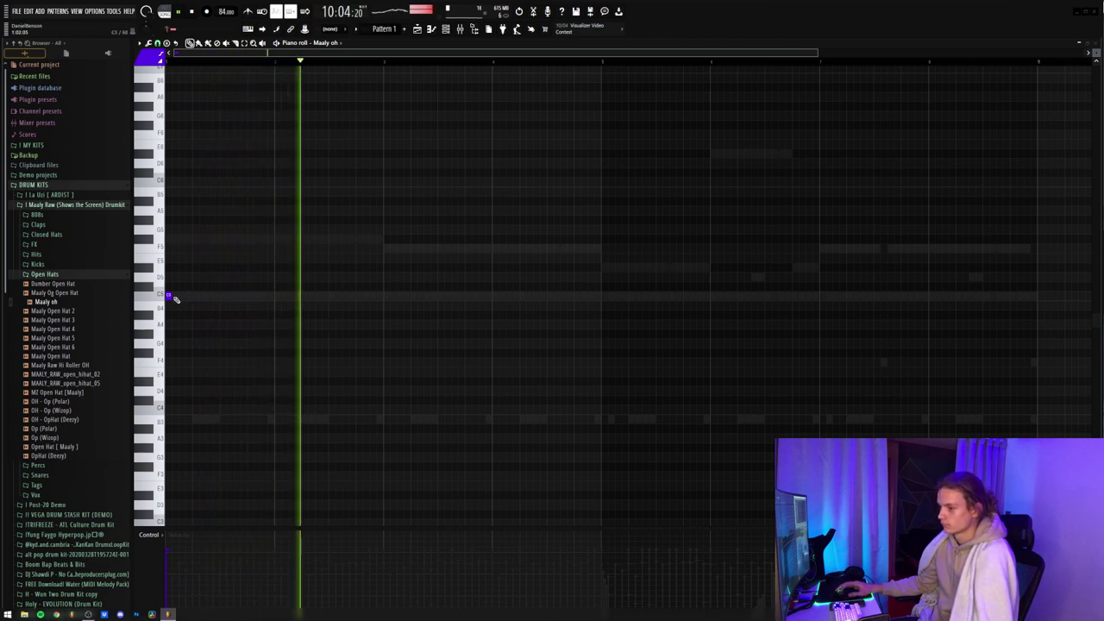
- Fill bar 1 with two back-to-back C5 Maaly oh notes and copy the pair to bar 3
{"action": "left_click_drag", "start_coordinate": [172, 297], "coordinate": [216, 307]}
{"action": "left_click", "coordinate": [220, 295]}
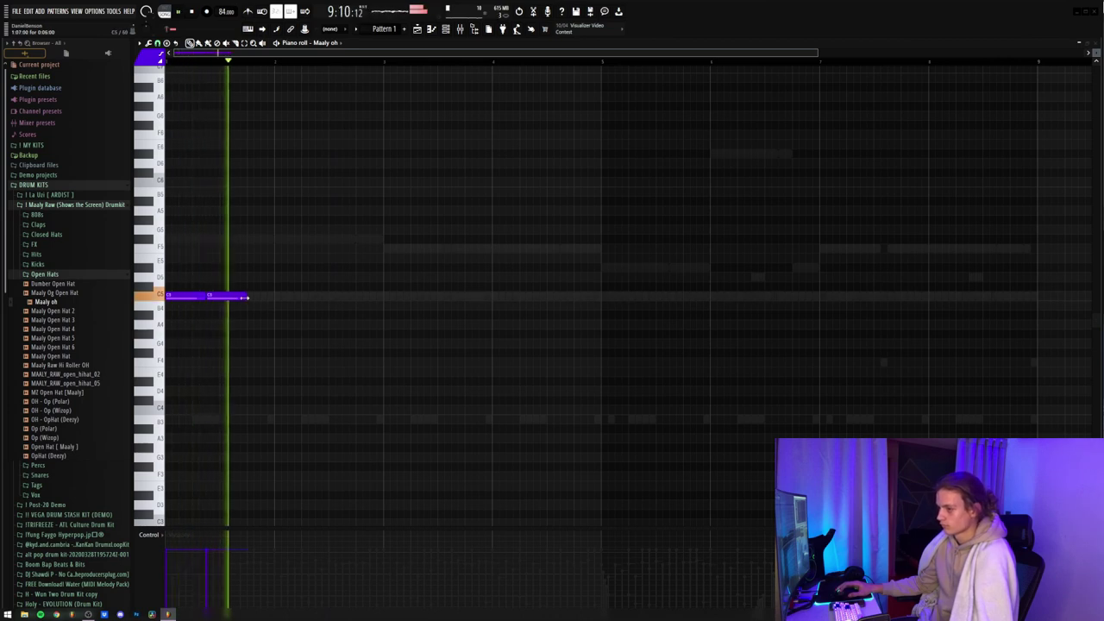
{"action": "left_click_drag", "start_coordinate": [245, 297], "coordinate": [272, 304]}
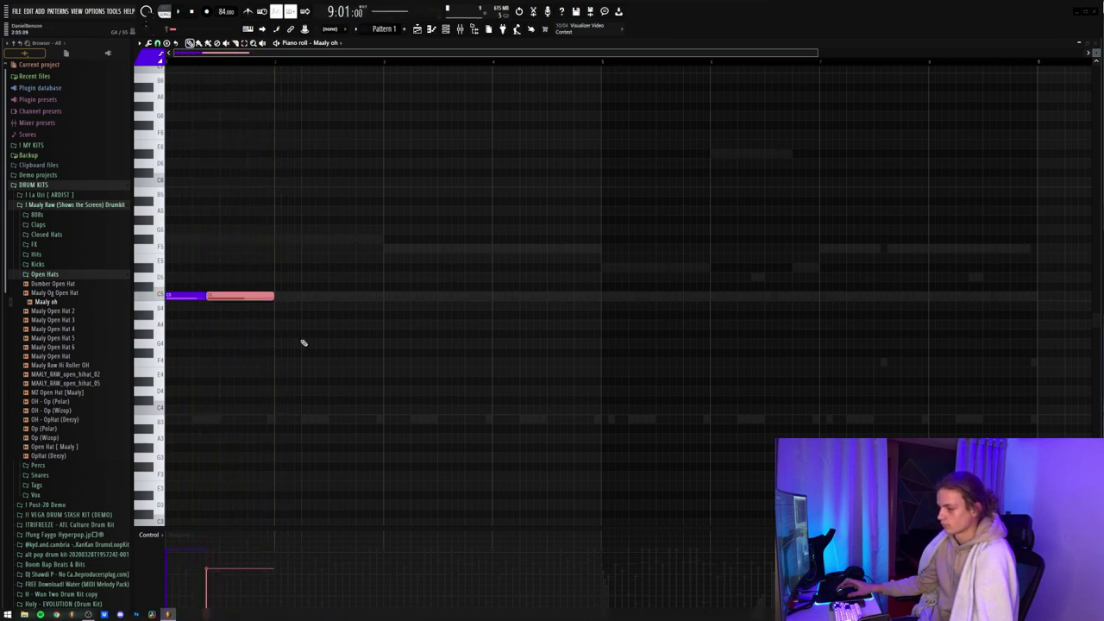
{"action": "key", "text": "ctrl+a"}
{"action": "left_click_drag", "start_coordinate": [200, 297], "coordinate": [411, 291]}
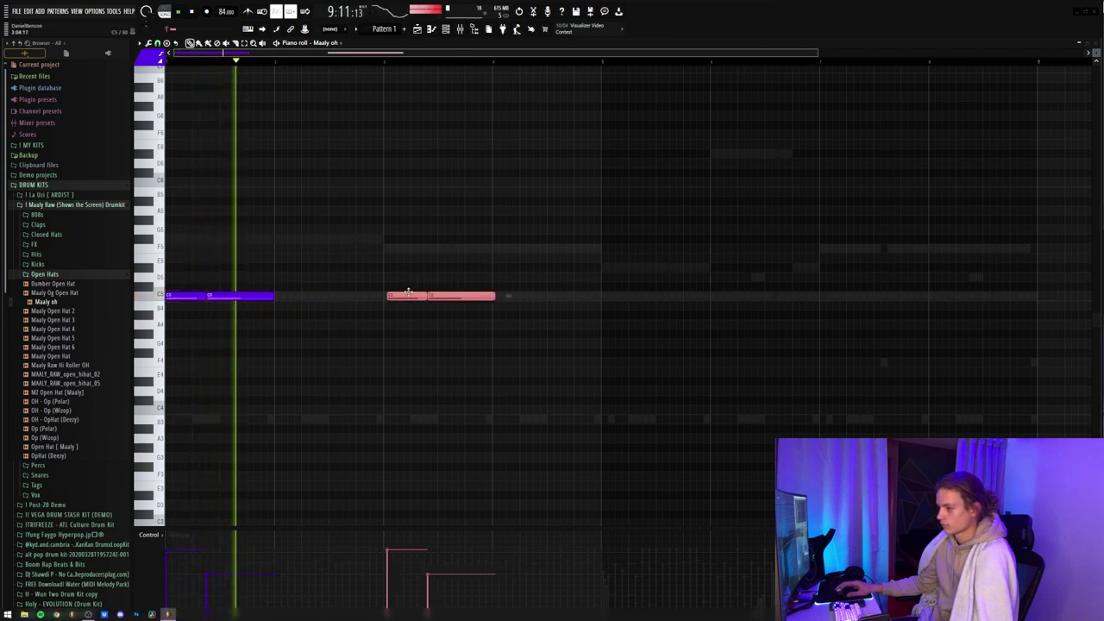
{"action": "key", "text": "ctrl+a"}
- Lower the velocity of the second Maaly oh note in bars 1 and 3
{"action": "left_click", "coordinate": [223, 298], "text": "ctrl"}
{"action": "scroll", "coordinate": [265, 332], "scroll_direction": "down", "scroll_amount": 4}
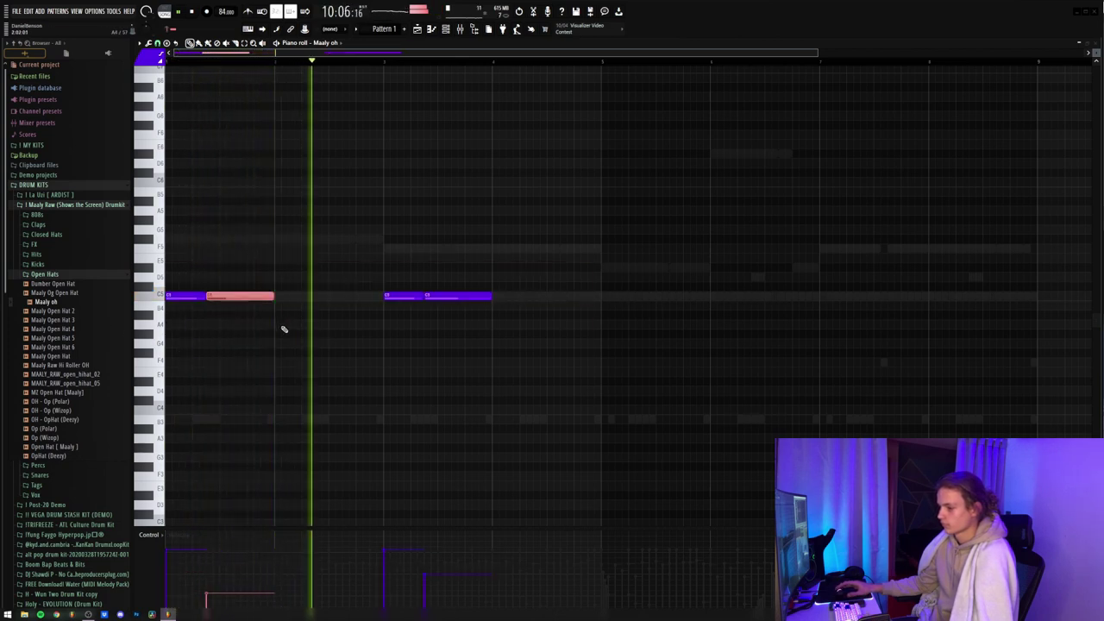
{"action": "left_click", "coordinate": [457, 296], "text": "ctrl"}
{"action": "left_click", "coordinate": [553, 340], "text": "ctrl"}
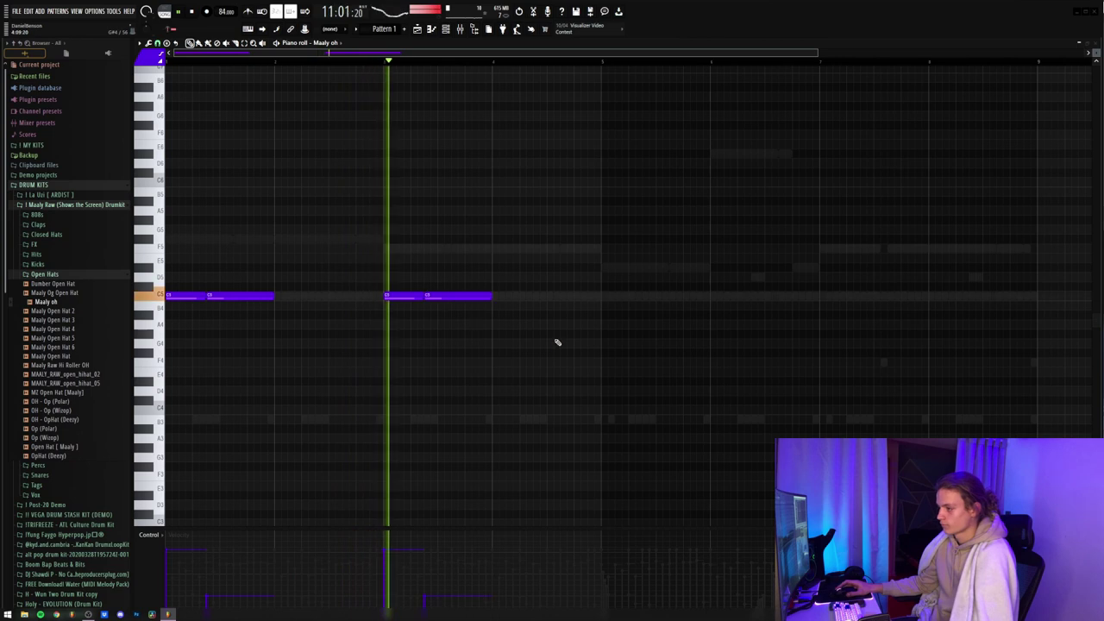
- Add a short C5 Maaly oh note two steps long at the very end of bar 4
{"action": "scroll", "coordinate": [605, 64], "scroll_direction": "up", "scroll_amount": 4}
{"action": "scroll", "coordinate": [602, 121], "scroll_direction": "up", "scroll_amount": 1}
{"action": "scroll", "coordinate": [601, 121], "scroll_direction": "up", "scroll_amount": 2}
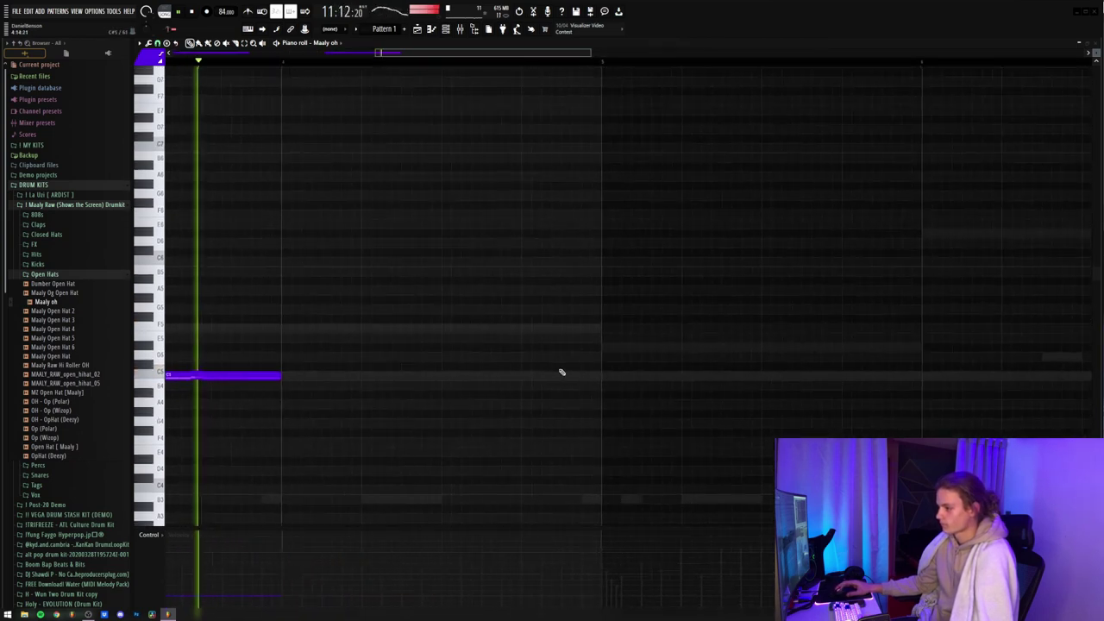
{"action": "left_click", "coordinate": [562, 377]}
{"action": "right_click", "coordinate": [566, 380]}
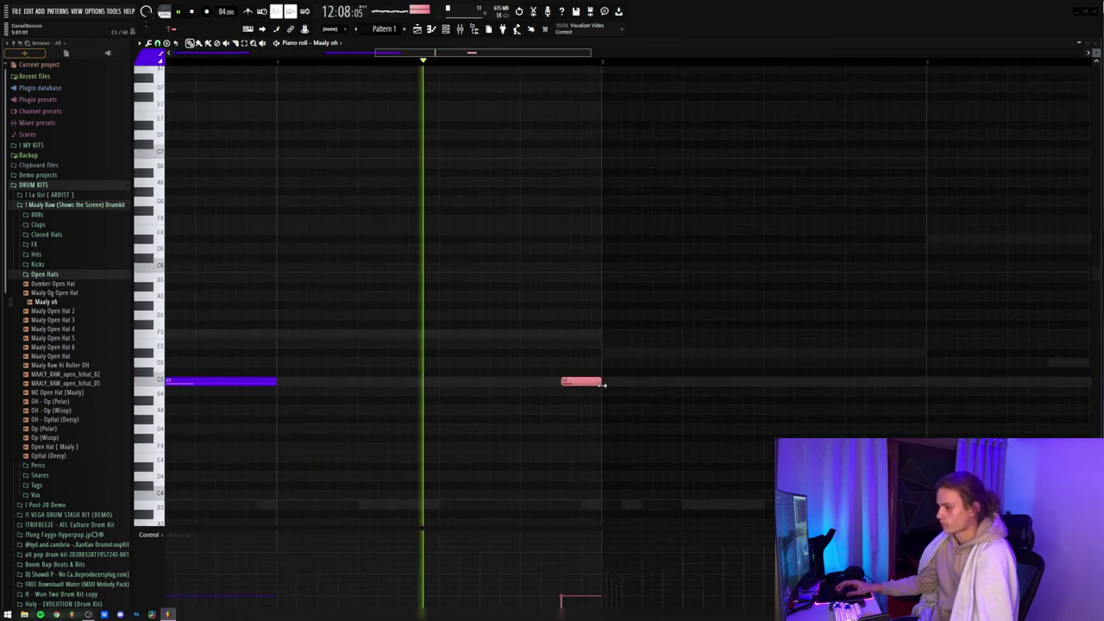
- Layer a C4 copy under the short C5 note, with the C5 one as a slide note, and play the end of bar 4
{"action": "key", "text": "ctrl+c"}
{"action": "key", "text": "ctrl+v"}
{"action": "key", "text": "ctrl+Down"}
{"action": "key", "text": "space"}
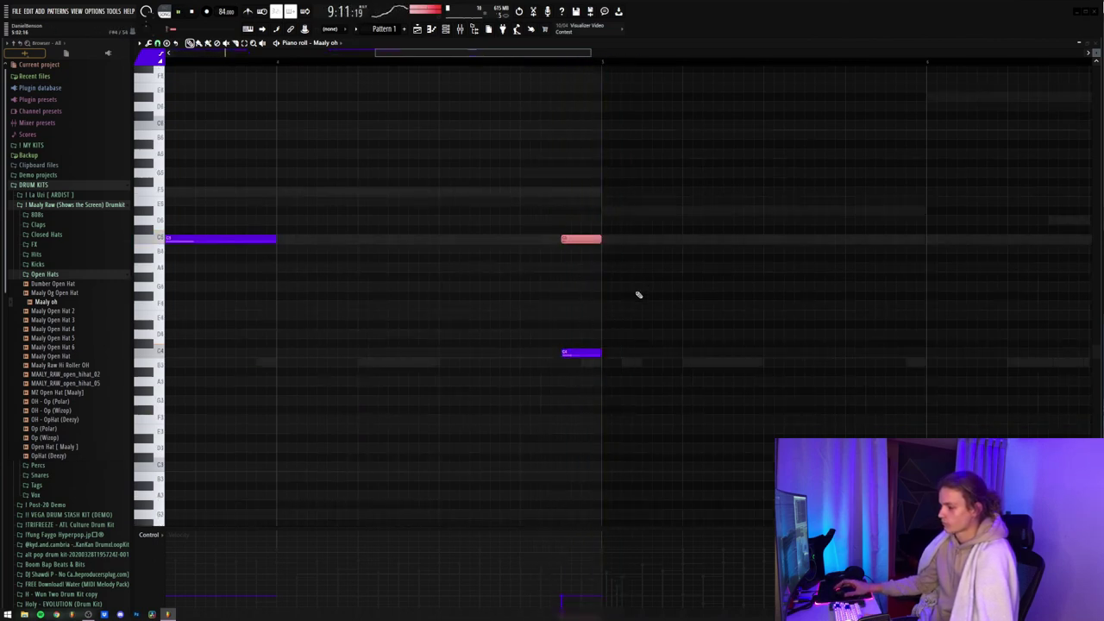
{"action": "left_click", "coordinate": [525, 65]}
{"action": "scroll", "coordinate": [525, 66], "scroll_direction": "down", "scroll_amount": 1}
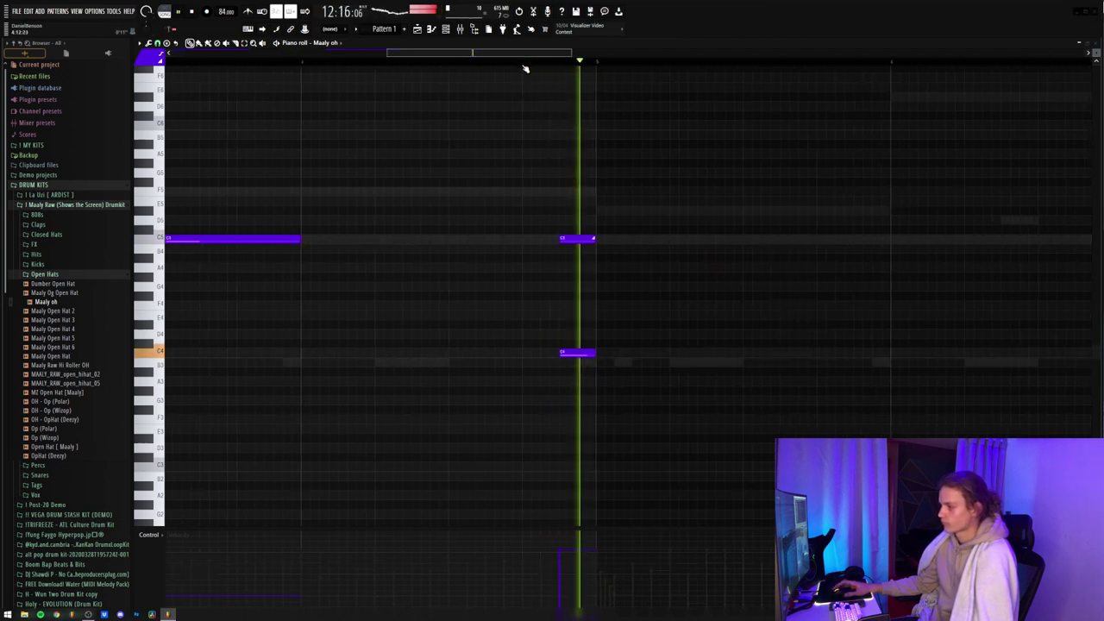
- Raise both short notes at the end of bar 4 by an octave to C5 and C6
{"action": "scroll", "coordinate": [525, 66], "scroll_direction": "up", "scroll_amount": 2}
{"action": "key", "text": "space"}
{"action": "left_click_drag", "start_coordinate": [549, 207], "coordinate": [604, 416]}
{"action": "key", "text": "ctrl+Up"}
{"action": "key", "text": "space"}
{"action": "key", "text": "space"}
{"action": "left_click", "coordinate": [601, 306], "text": "ctrl"}
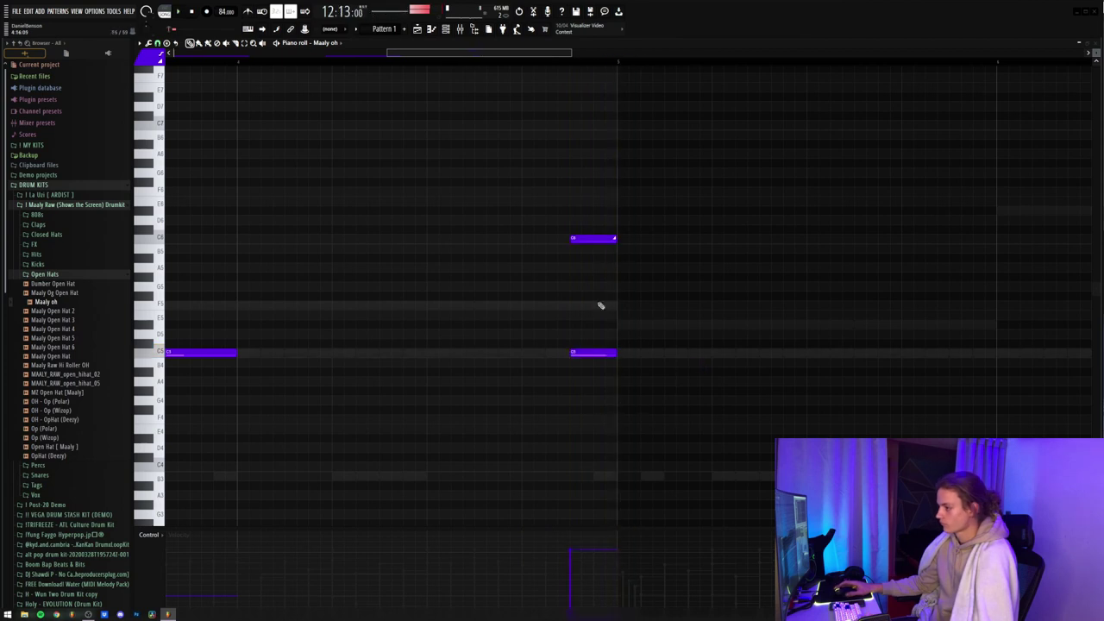
- Drop the C6 slide note two octaves to C4 and play the end of bar 4
{"action": "key", "text": "space"}
{"action": "left_click_drag", "start_coordinate": [556, 216], "coordinate": [586, 273]}
{"action": "key", "text": "space"}
{"action": "key", "text": "ctrl+Down"}
{"action": "key", "text": "ctrl+Down"}
{"action": "key", "text": "space"}
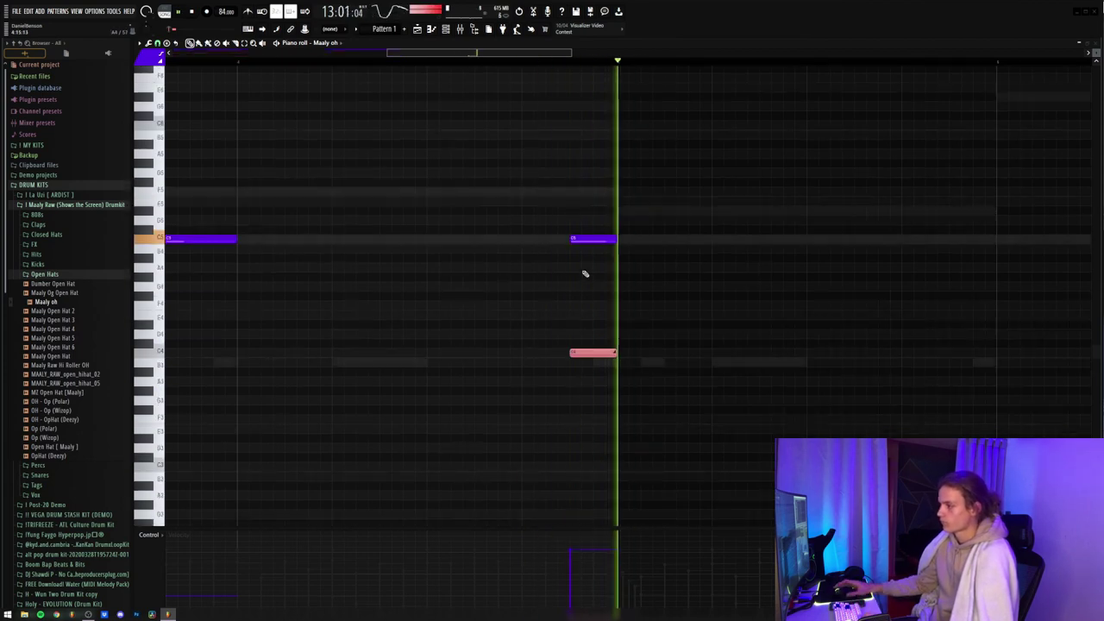
{"action": "key", "text": "space"}
{"action": "key", "text": "space"}
{"action": "left_click", "coordinate": [564, 219], "text": "ctrl"}
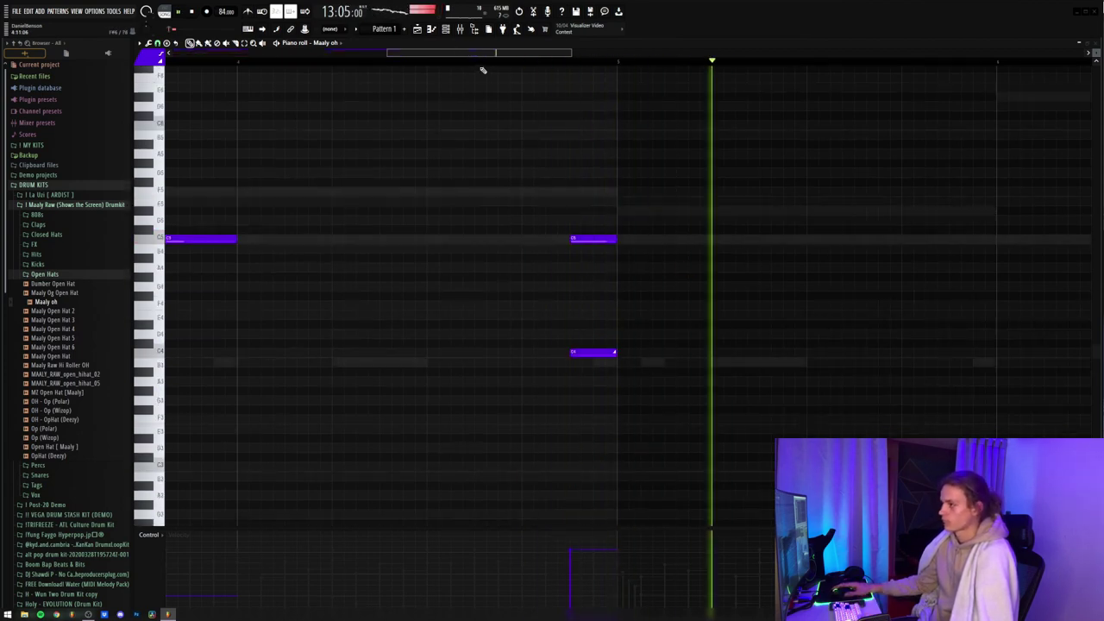
{"action": "scroll", "coordinate": [481, 66], "scroll_direction": "down", "scroll_amount": 4}
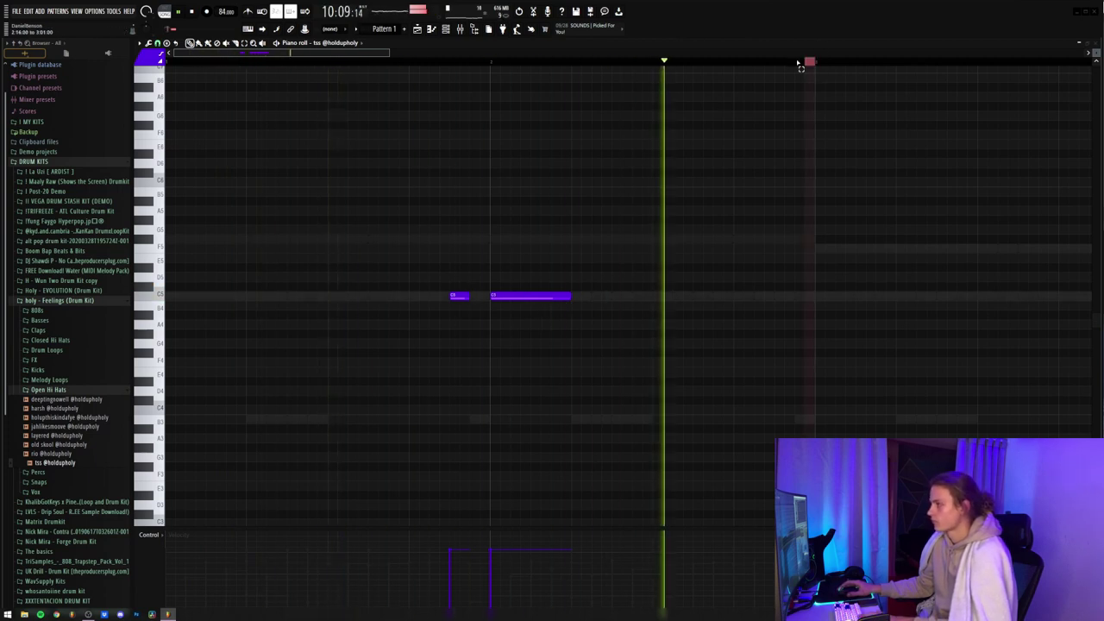
- Duplicate the two tss open hat notes through bars 3 to 8 and play from bar 5
{"action": "key", "text": "ctrl+a"}
{"action": "key", "text": "ctrl+b"}
{"action": "scroll", "coordinate": [604, 61], "scroll_direction": "down", "scroll_amount": 5}
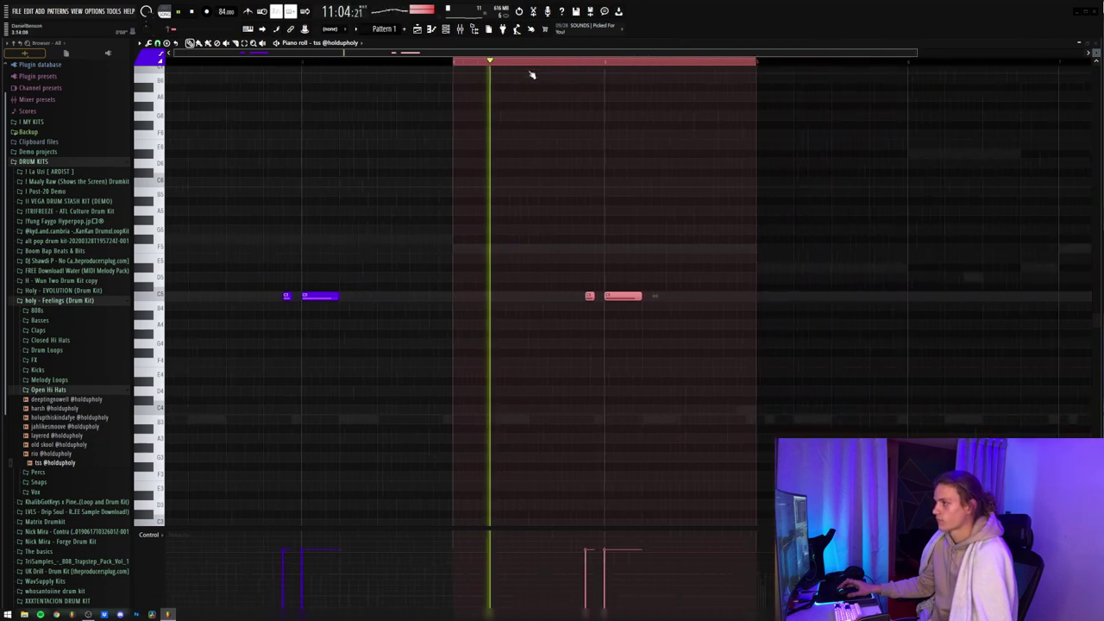
{"action": "key", "text": "ctrl+a"}
{"action": "key", "text": "ctrl+b"}
{"action": "key", "text": "ctrl+d"}
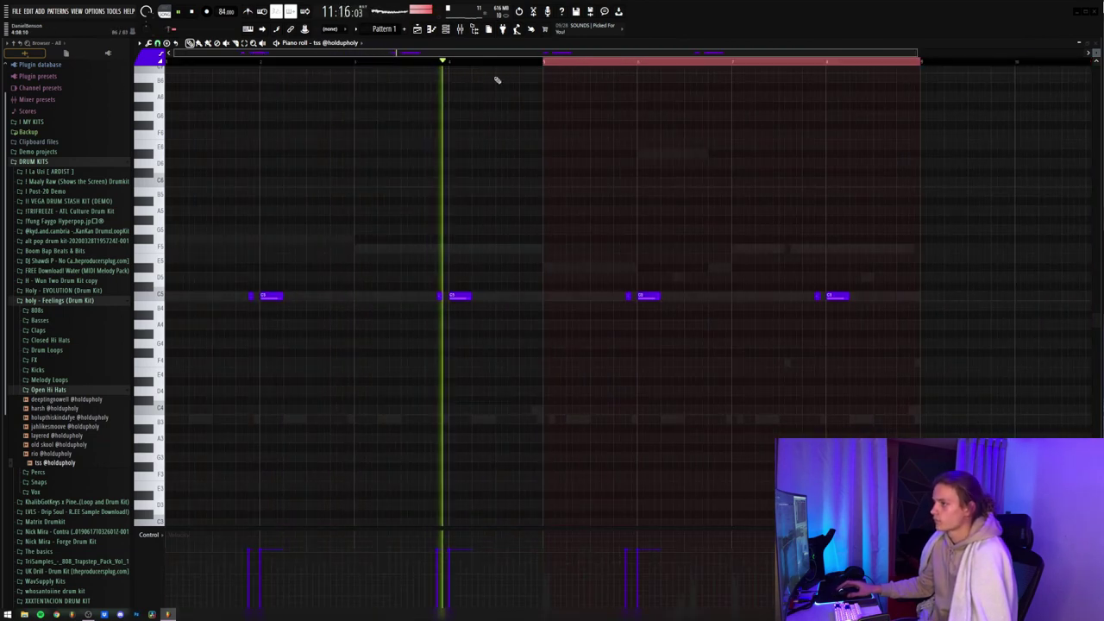
{"action": "left_click", "coordinate": [575, 62]}
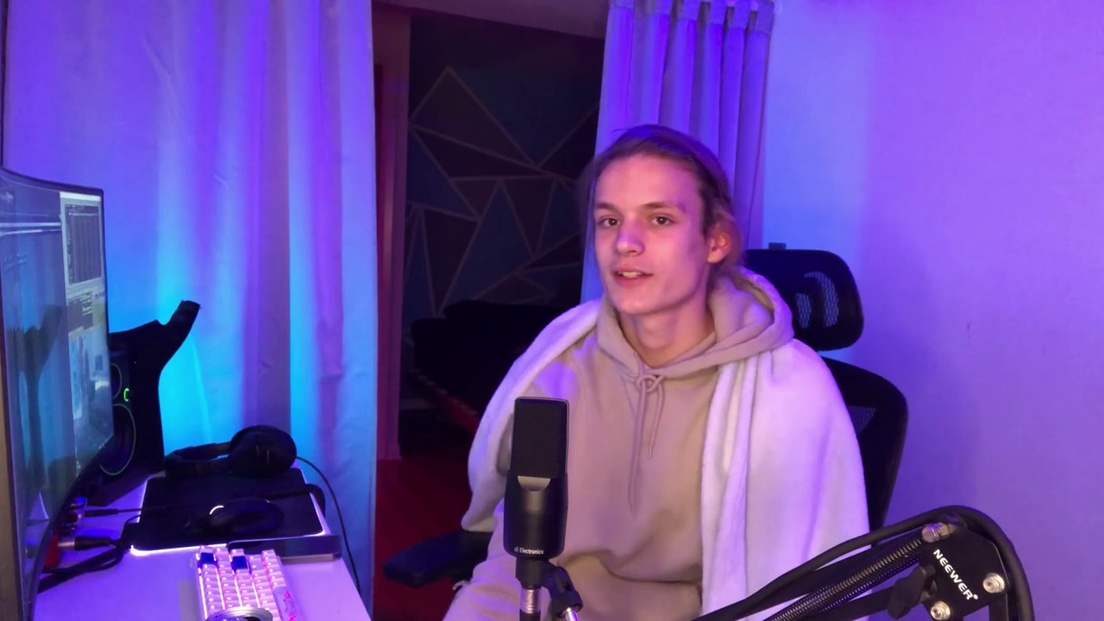